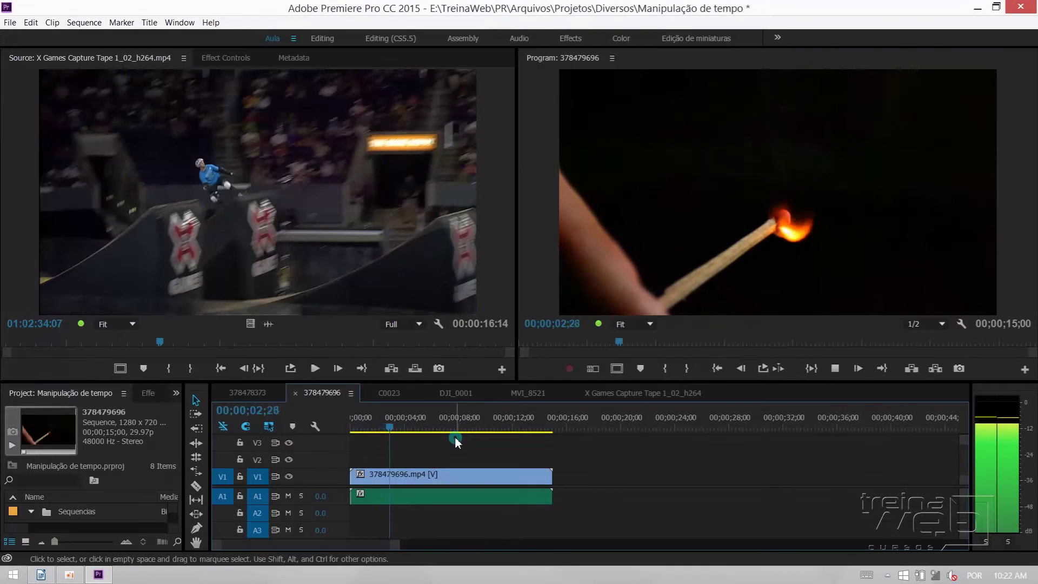
- Stop playback, try Rate Stretch on the match clip's end, then undo to keep 15 seconds
{"action": "key", "text": "space"}
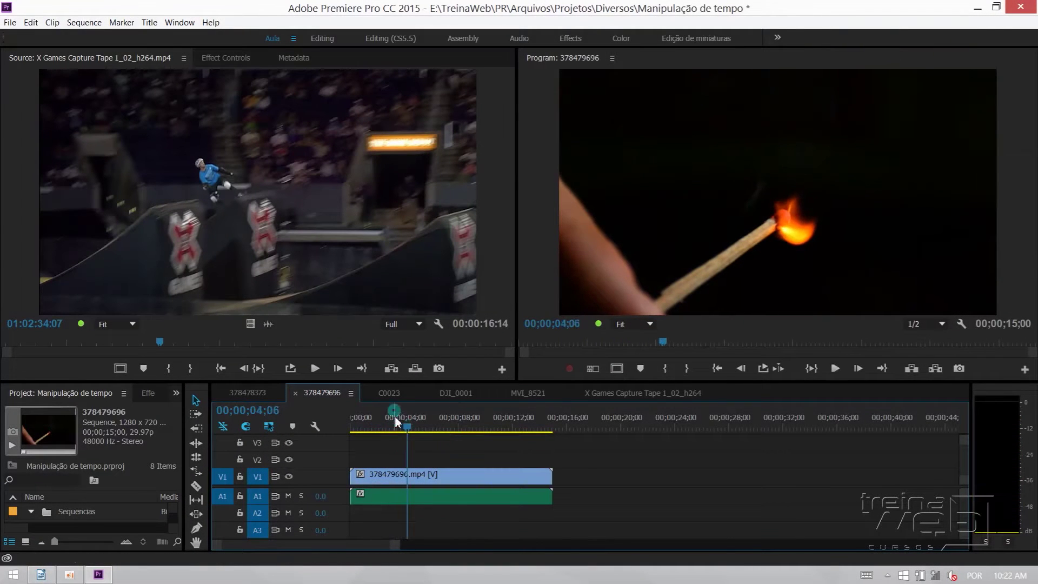
{"action": "left_click_drag", "start_coordinate": [401, 427], "coordinate": [405, 427]}
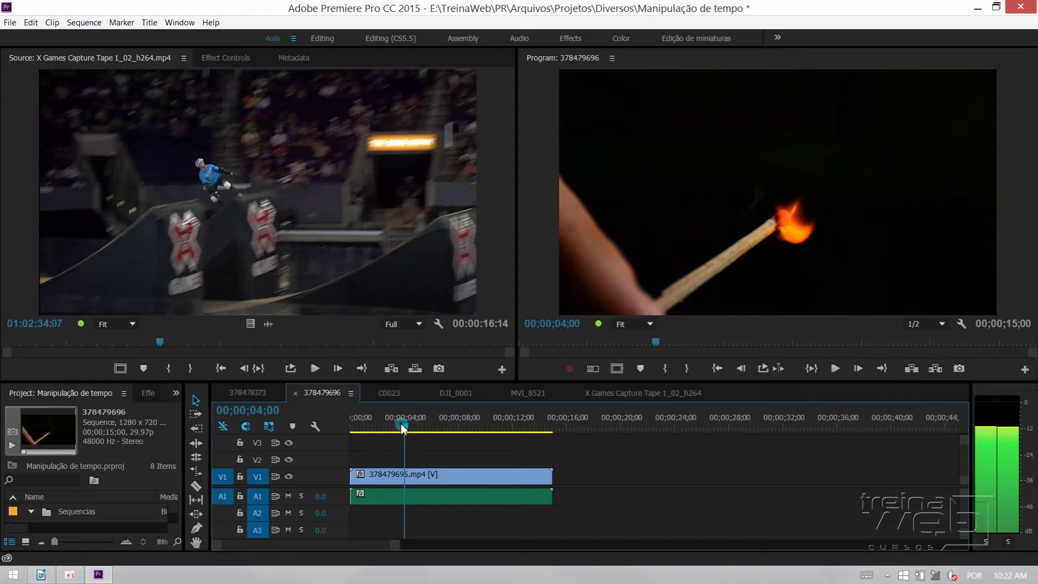
{"action": "left_click", "coordinate": [196, 472]}
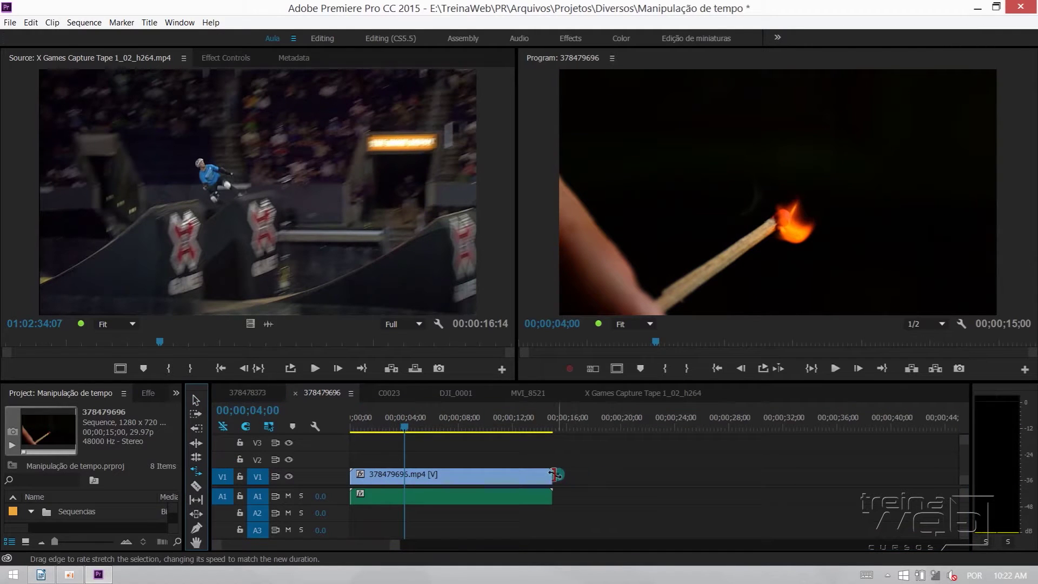
{"action": "left_click_drag", "start_coordinate": [554, 474], "coordinate": [404, 475]}
{"action": "key", "text": "ctrl+z"}
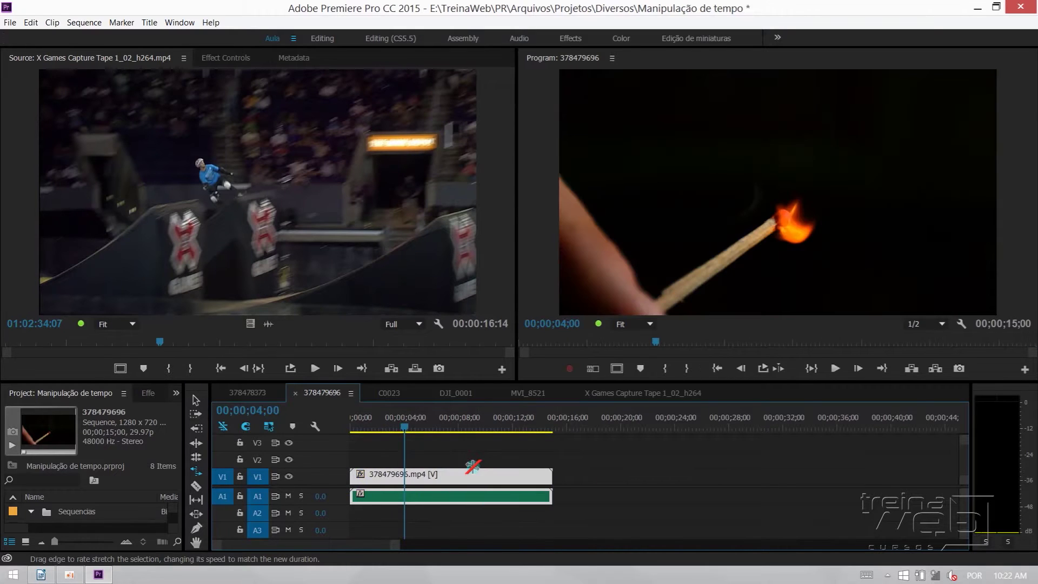
- Set the match clip's Speed/Duration to 00;00;03;00, making it play at 500% speed
{"action": "right_click", "coordinate": [409, 476]}
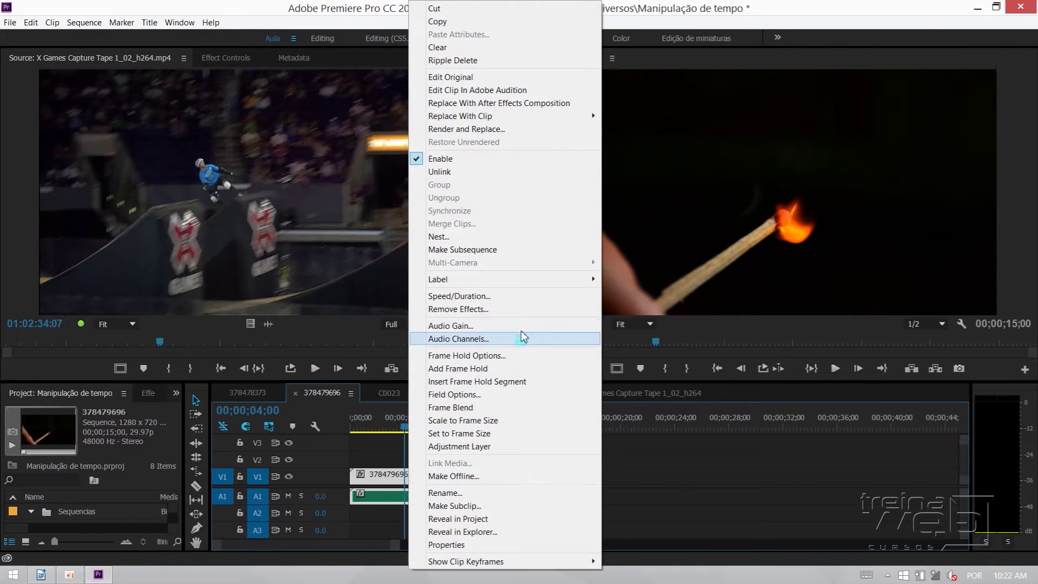
{"action": "left_click", "coordinate": [478, 296]}
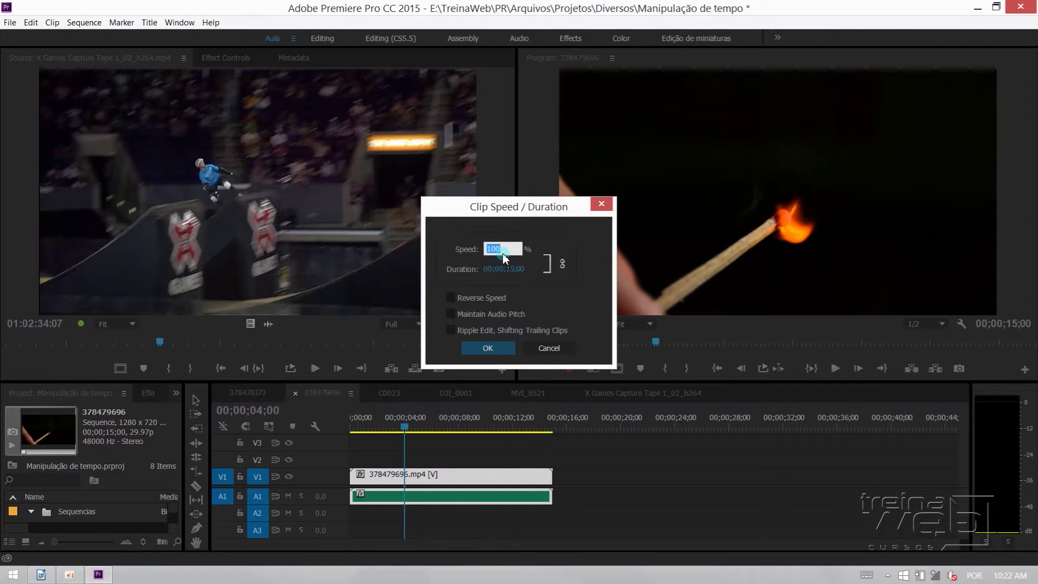
{"action": "type", "text": "3"}
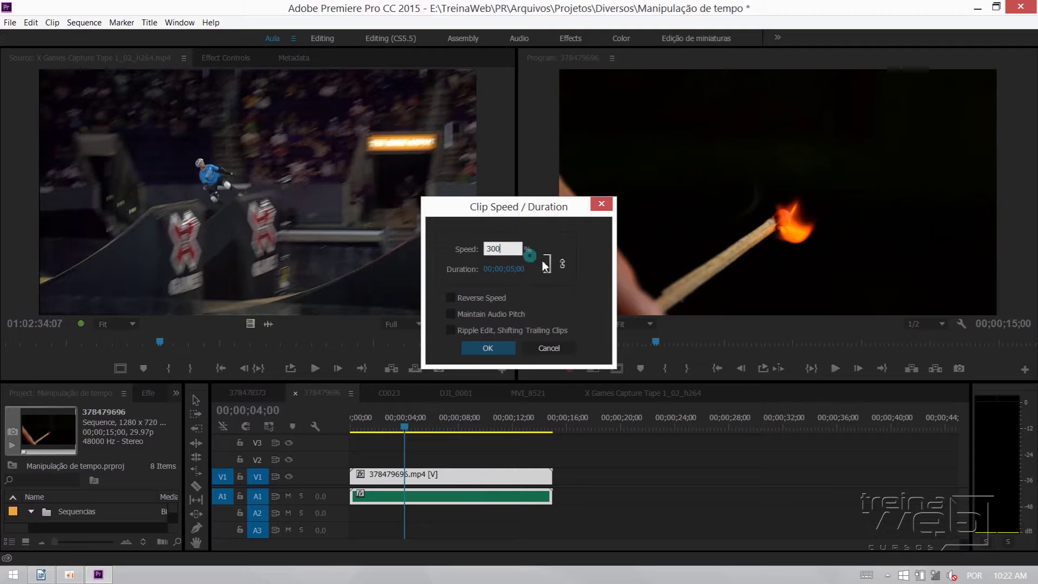
{"action": "left_click", "coordinate": [562, 265]}
{"action": "key", "text": "Tab"}
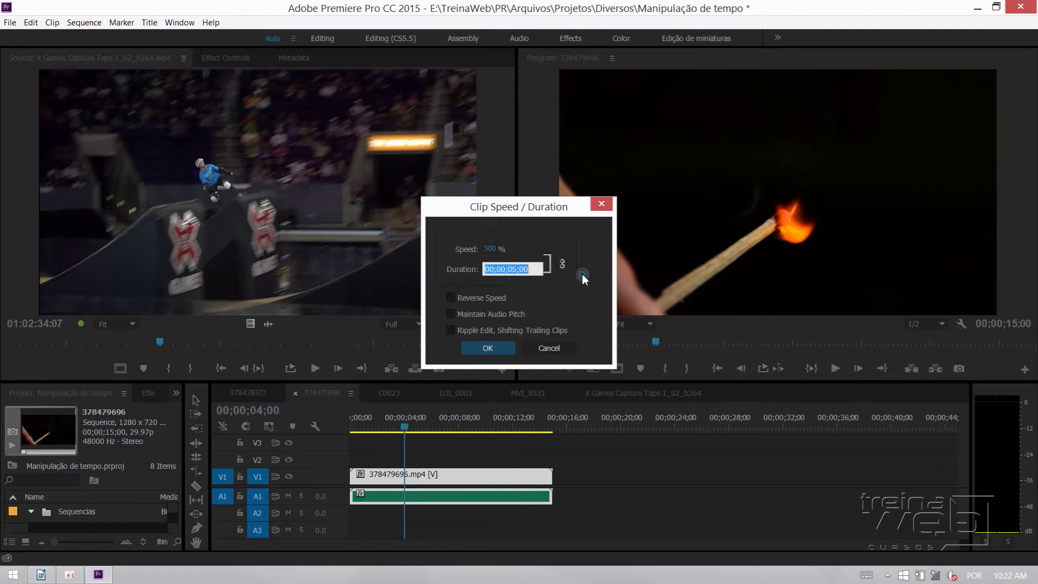
{"action": "type", "text": "300"}
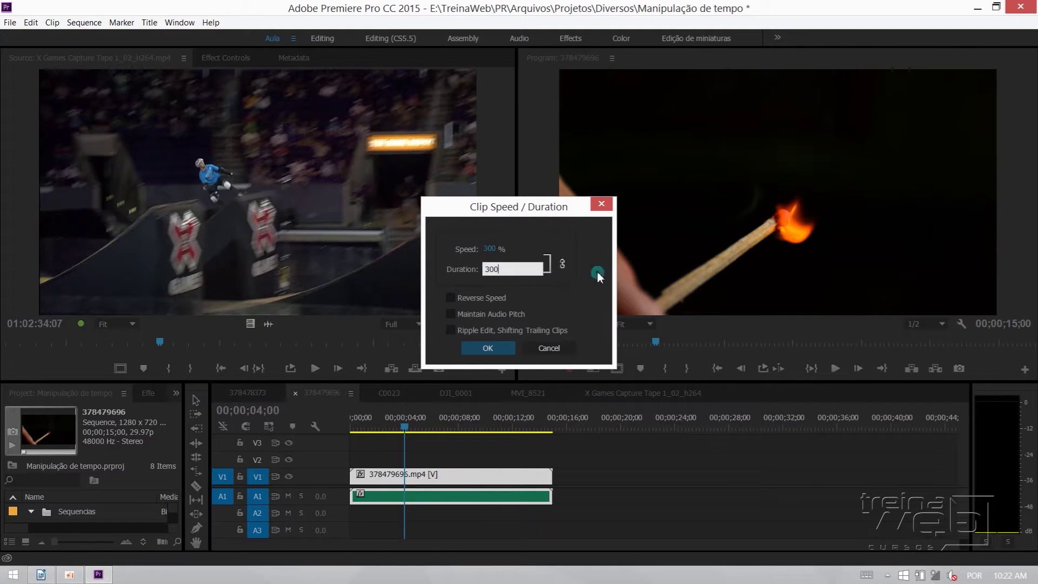
{"action": "left_click", "coordinate": [568, 298]}
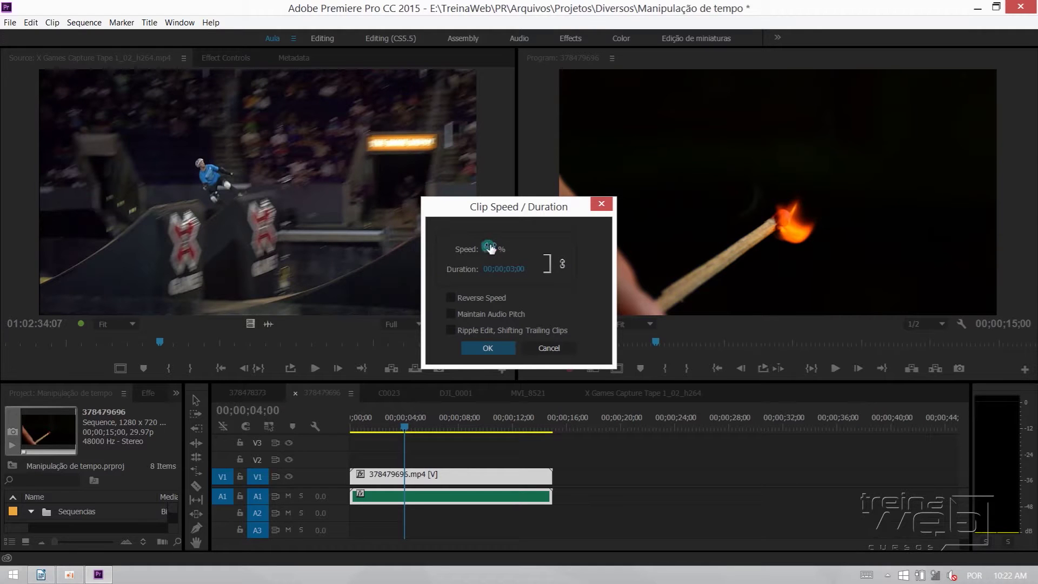
{"action": "left_click", "coordinate": [508, 268]}
{"action": "left_click", "coordinate": [494, 270]}
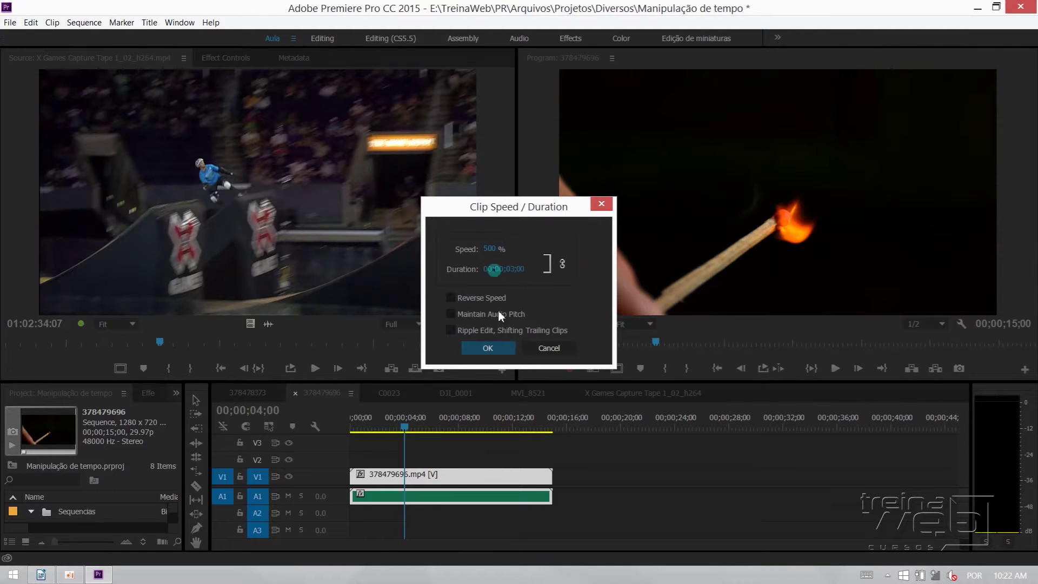
{"action": "left_click", "coordinate": [487, 349]}
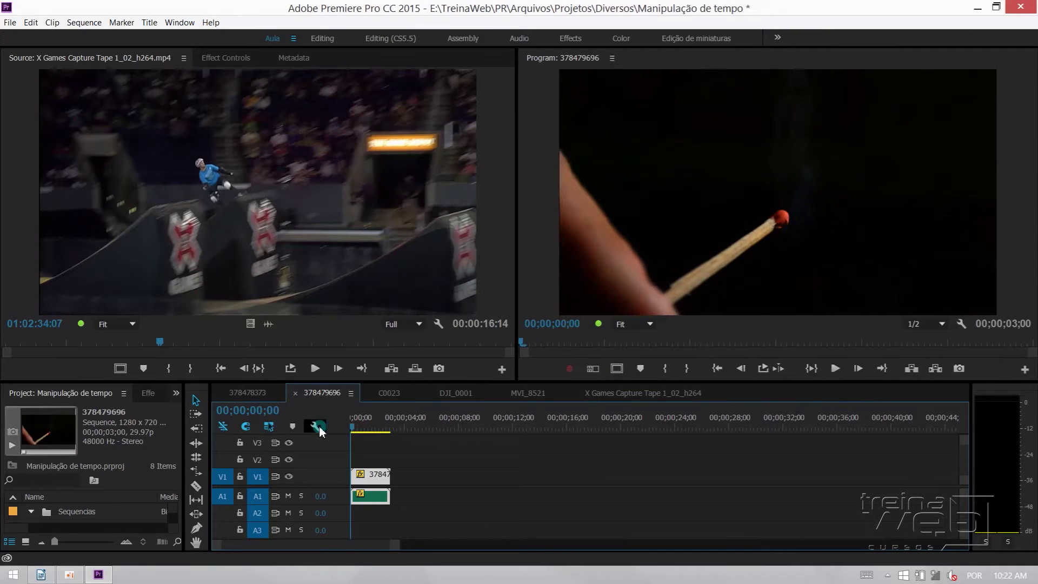
{"action": "key", "text": "space"}
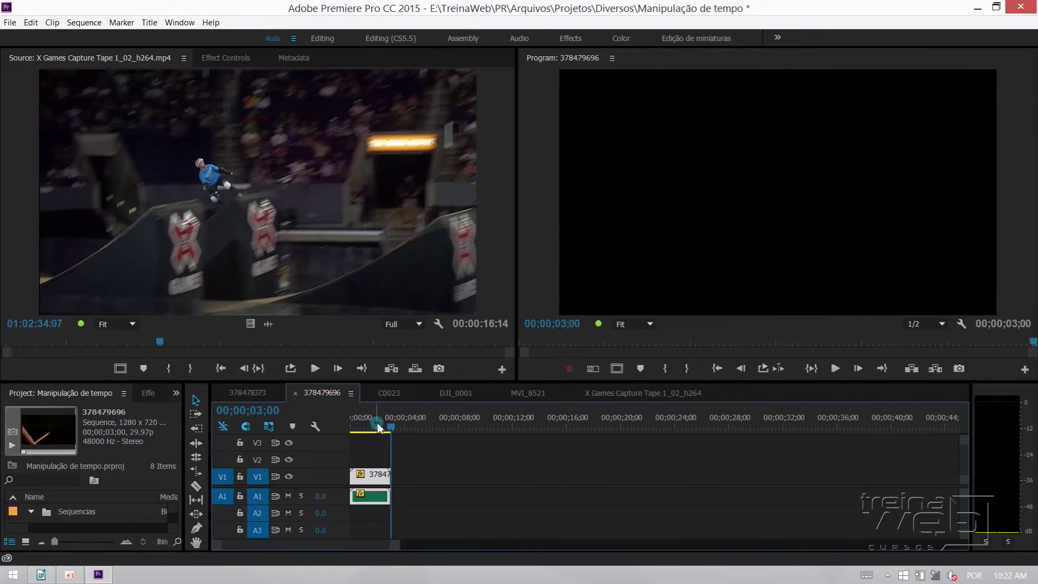
{"action": "key", "text": "space"}
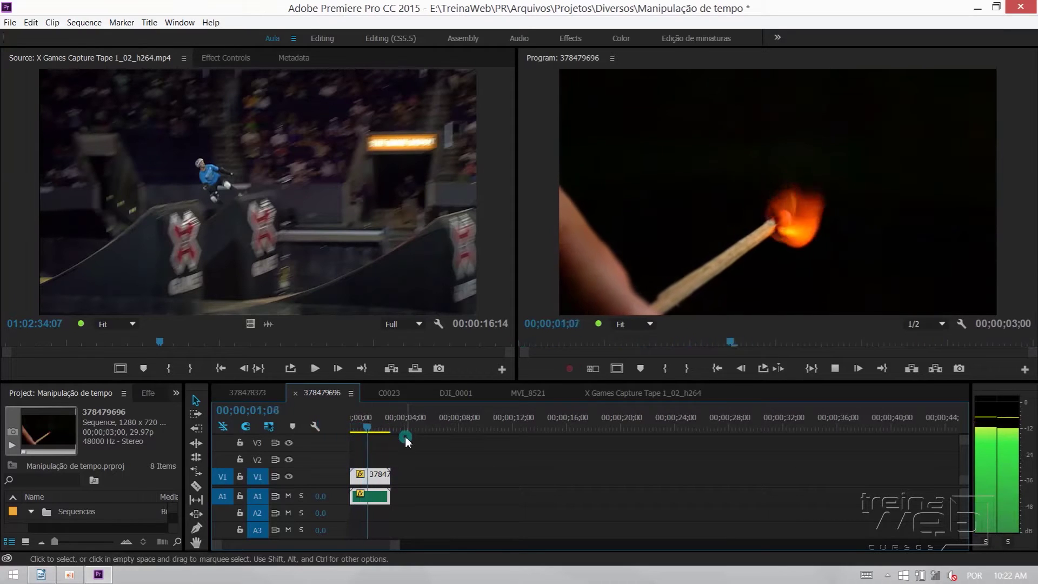
{"action": "right_click", "coordinate": [378, 479]}
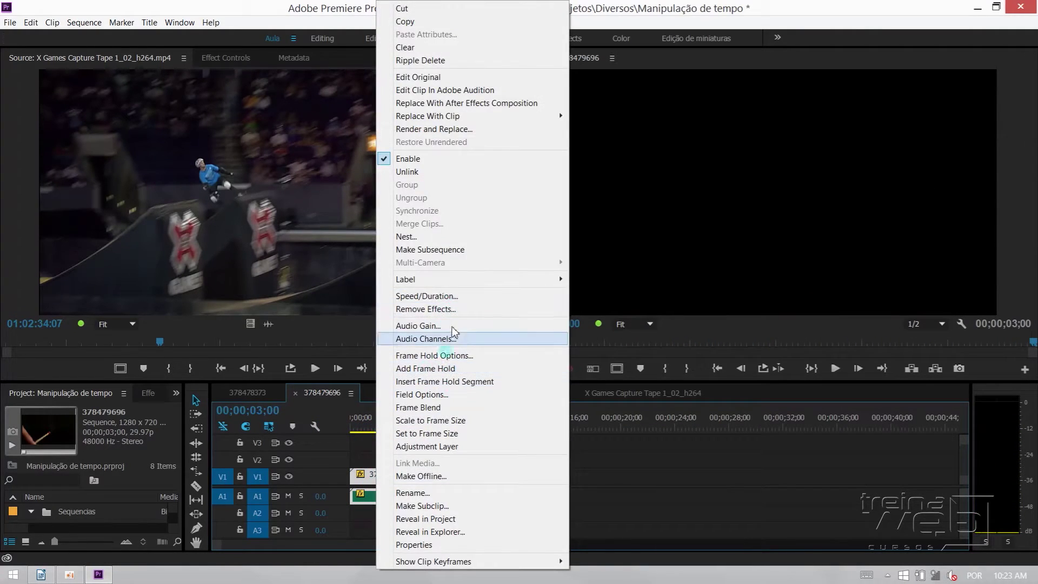
{"action": "left_click", "coordinate": [452, 297]}
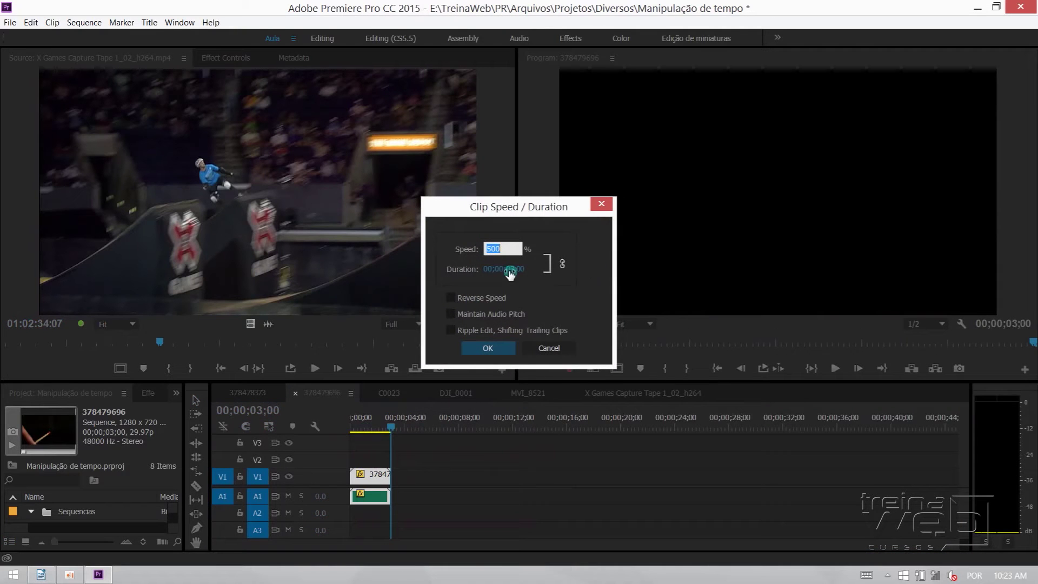
- Close the speed settings unchanged and switch to the MVI_8521 sequence
{"action": "left_click", "coordinate": [549, 347]}
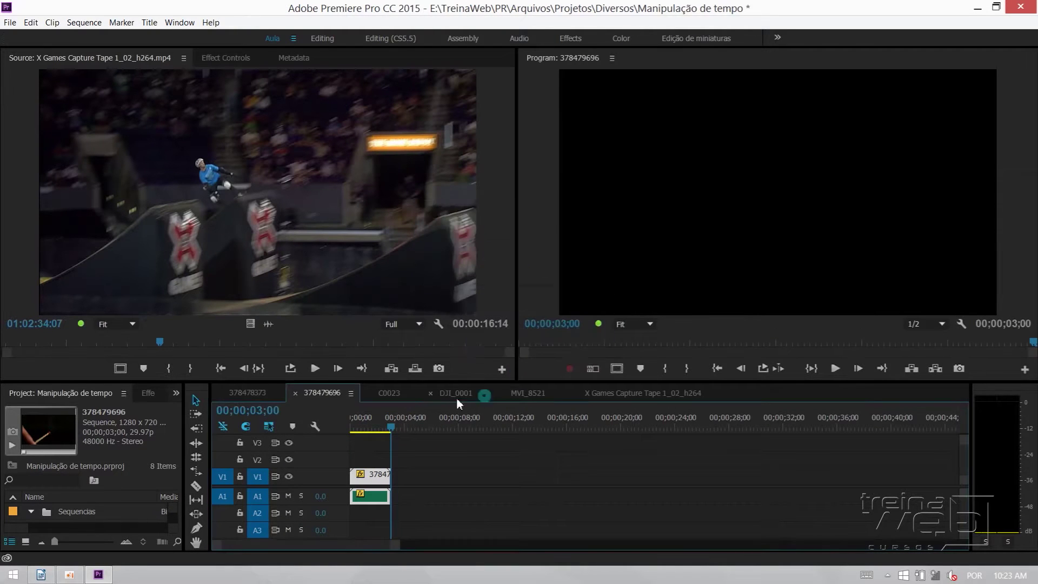
{"action": "left_click", "coordinate": [389, 392]}
{"action": "left_click", "coordinate": [454, 393]}
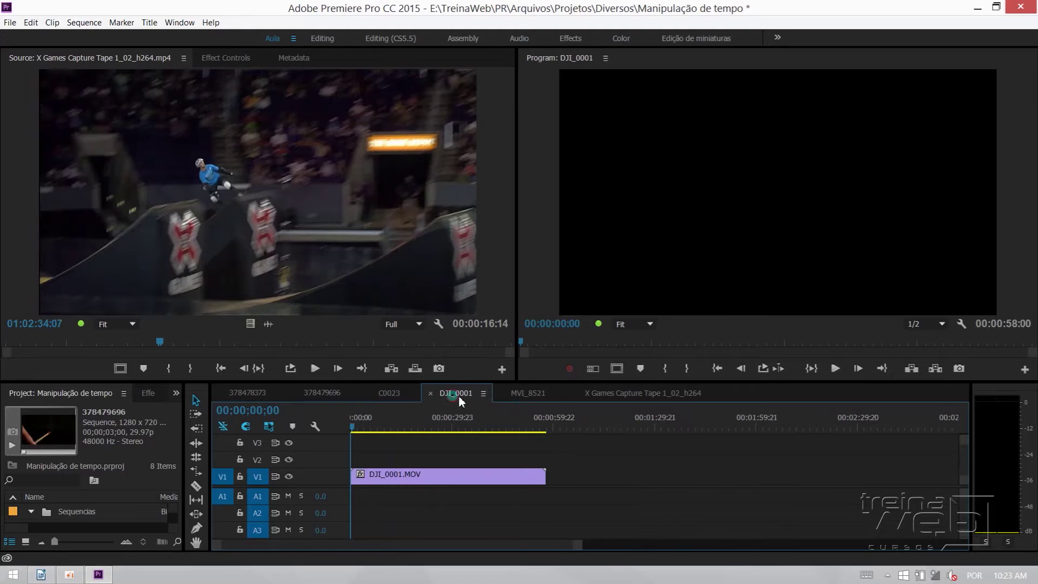
{"action": "left_click", "coordinate": [530, 395]}
- Cut the clip near 29 seconds and ripple delete the outer pieces, leaving 00:00:04:07
{"action": "mouse_move", "coordinate": [400, 428]}
{"action": "left_mouse_down"}
{"action": "mouse_move", "coordinate": [463, 425]}
{"action": "mouse_move", "coordinate": [452, 428]}
{"action": "left_mouse_up"}
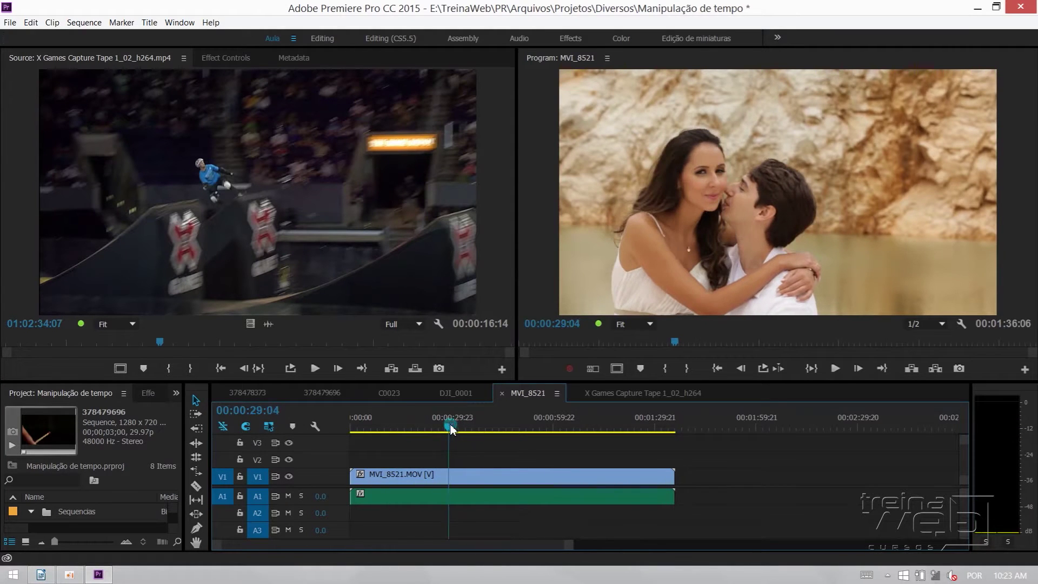
{"action": "key", "text": "space"}
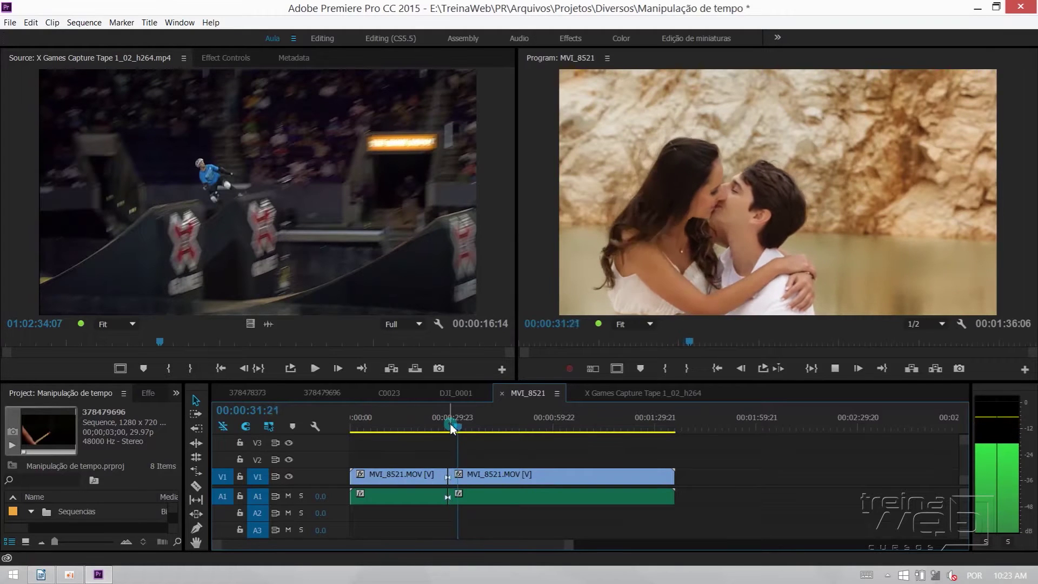
{"action": "key", "text": "space"}
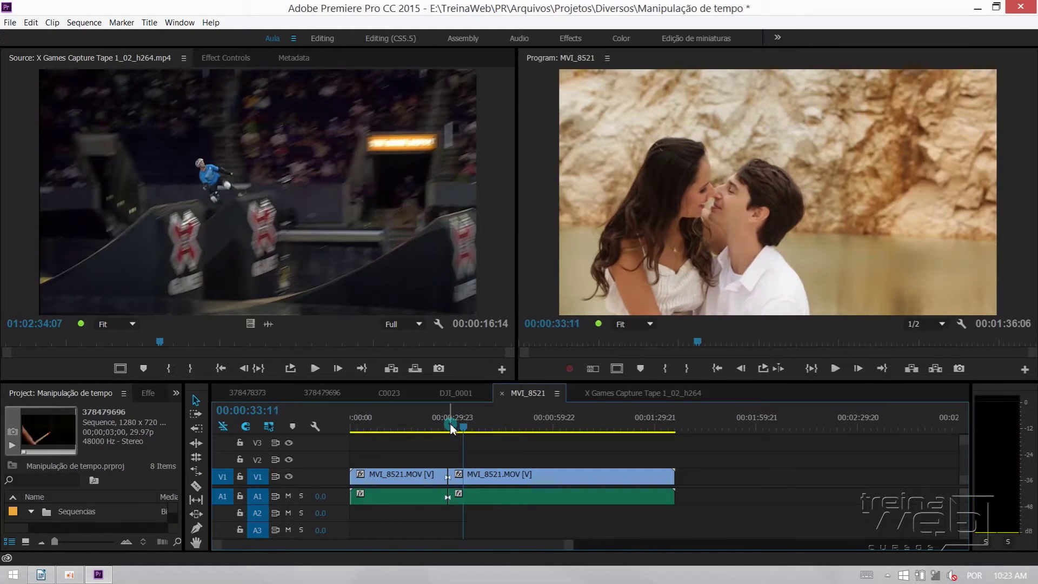
{"action": "key", "text": "ctrl+k"}
{"action": "left_click", "coordinate": [411, 478]}
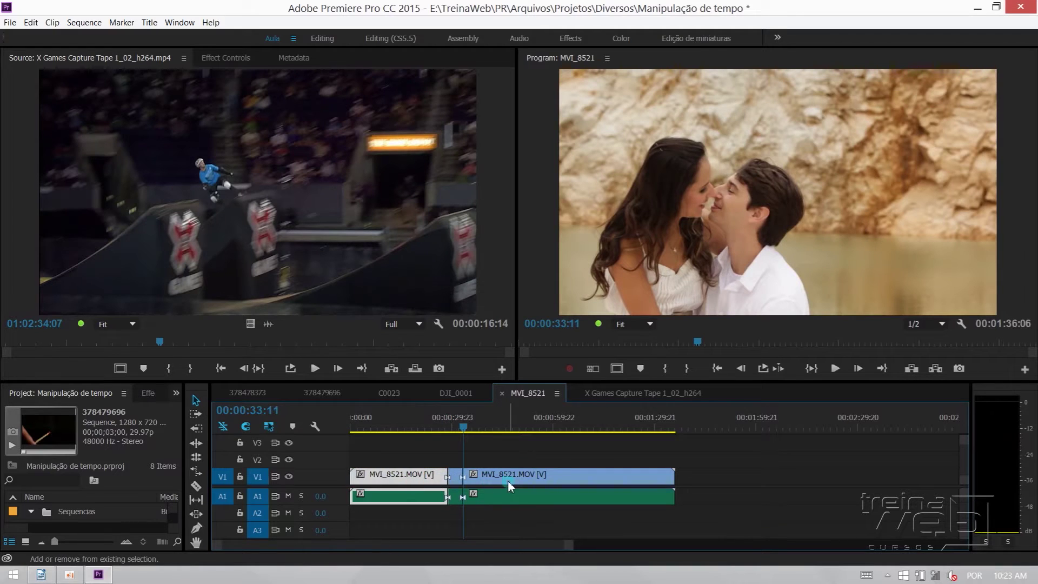
{"action": "left_click", "coordinate": [511, 484], "text": "shift"}
{"action": "key", "text": "shift+Delete"}
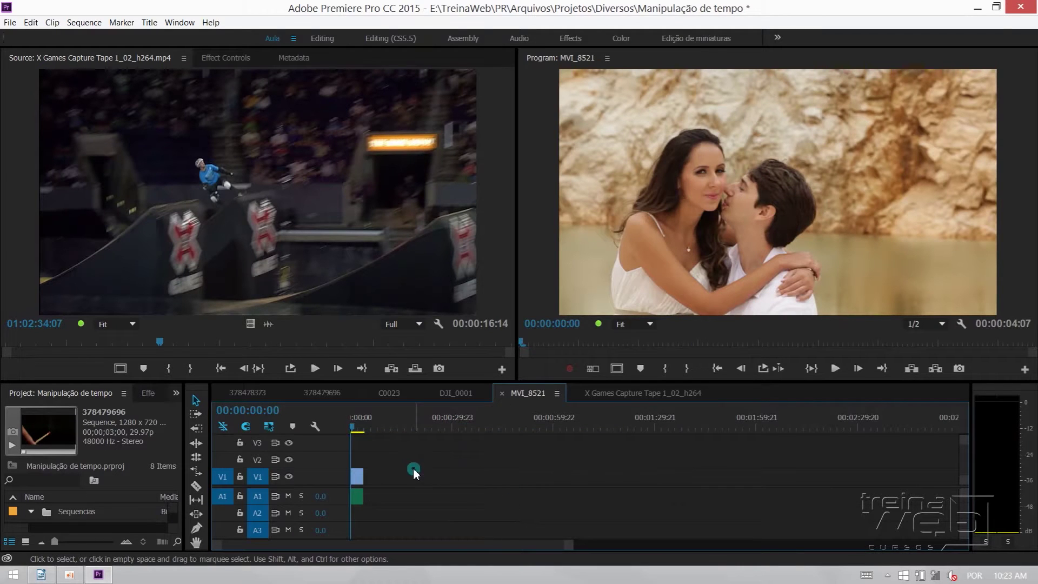
- Set the MVI_8521 clip to 30% speed, stretching the sequence to 00:00:14:07, and play it
{"action": "key", "text": "backslash"}
{"action": "right_click", "coordinate": [378, 476]}
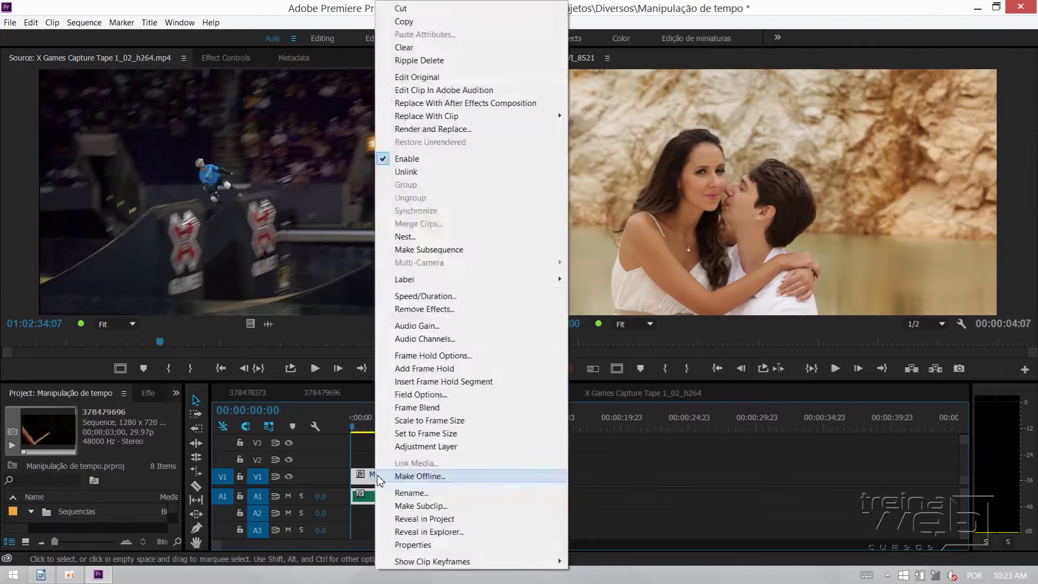
{"action": "left_click", "coordinate": [455, 296]}
{"action": "type", "text": "30"}
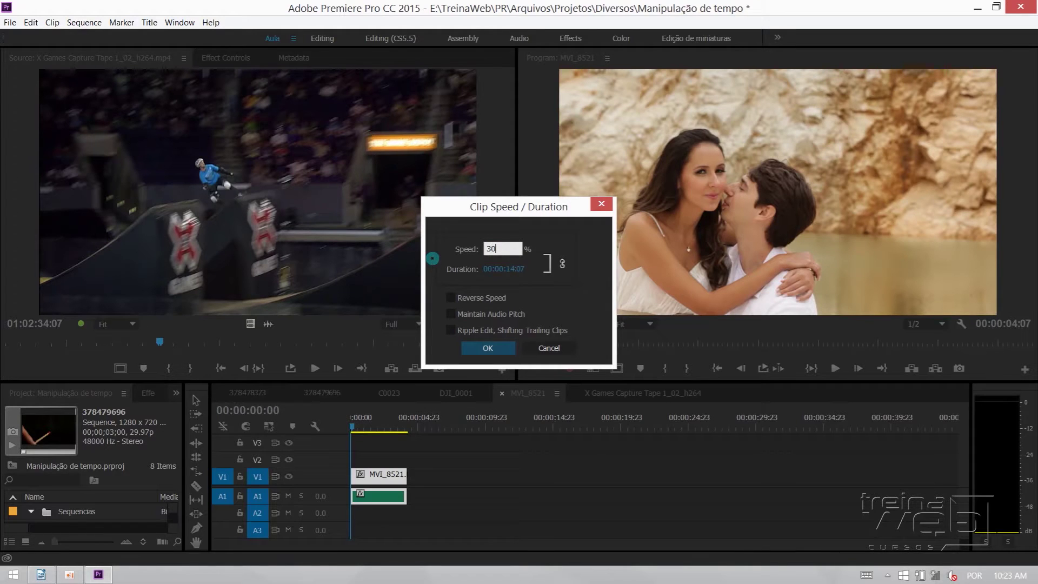
{"action": "left_click", "coordinate": [488, 348]}
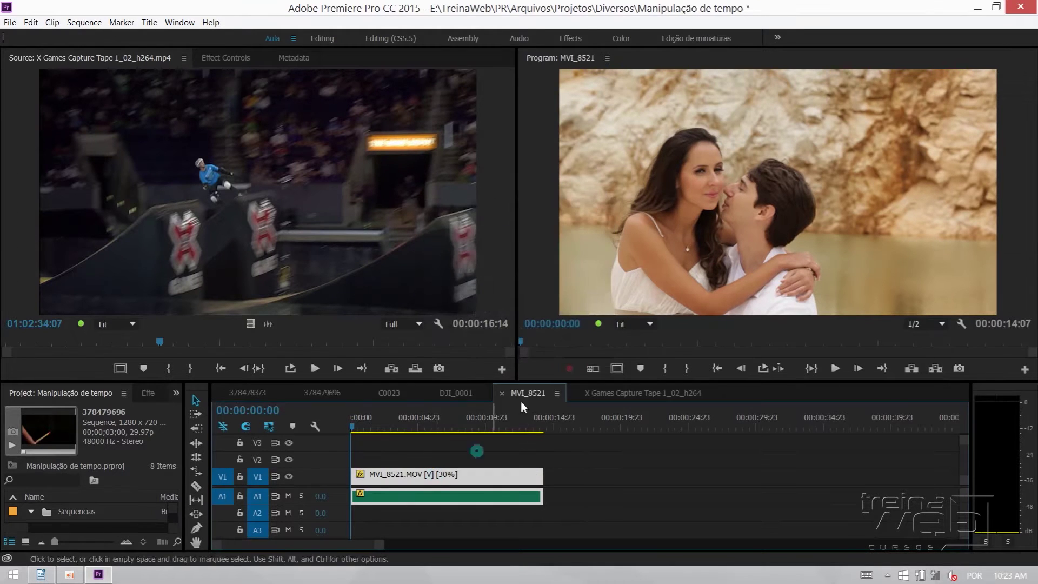
{"action": "key", "text": "space"}
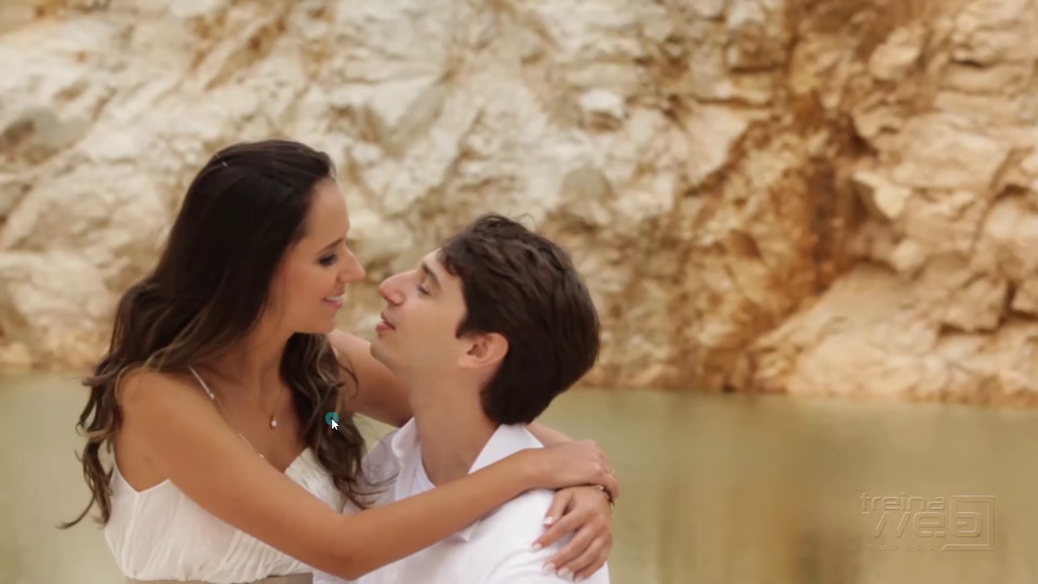
- Exit full-screen playback of the 30% slow-motion clip with Esc
{"action": "key", "text": "Escape"}
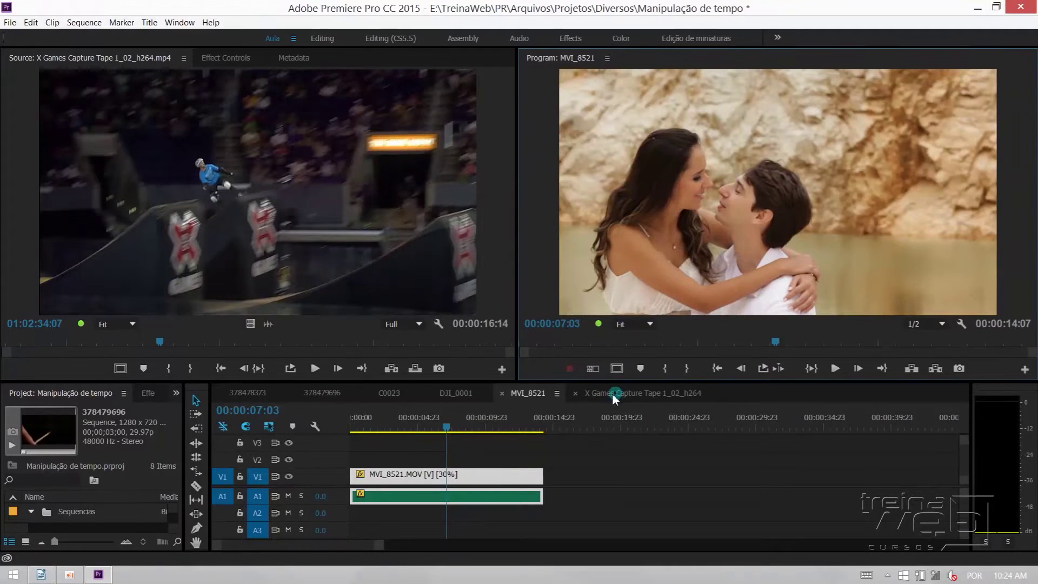
- Return the playhead to the start, enlarge the Project panel and collapse the Sequencias bin
{"action": "left_click_drag", "start_coordinate": [511, 416], "coordinate": [322, 411]}
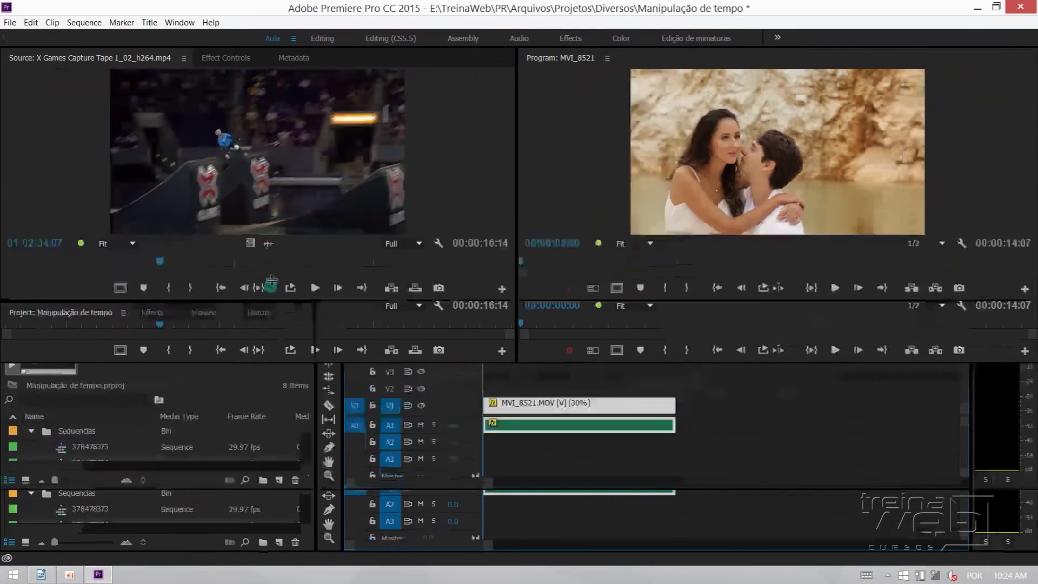
{"action": "left_click_drag", "start_coordinate": [185, 387], "coordinate": [316, 247]}
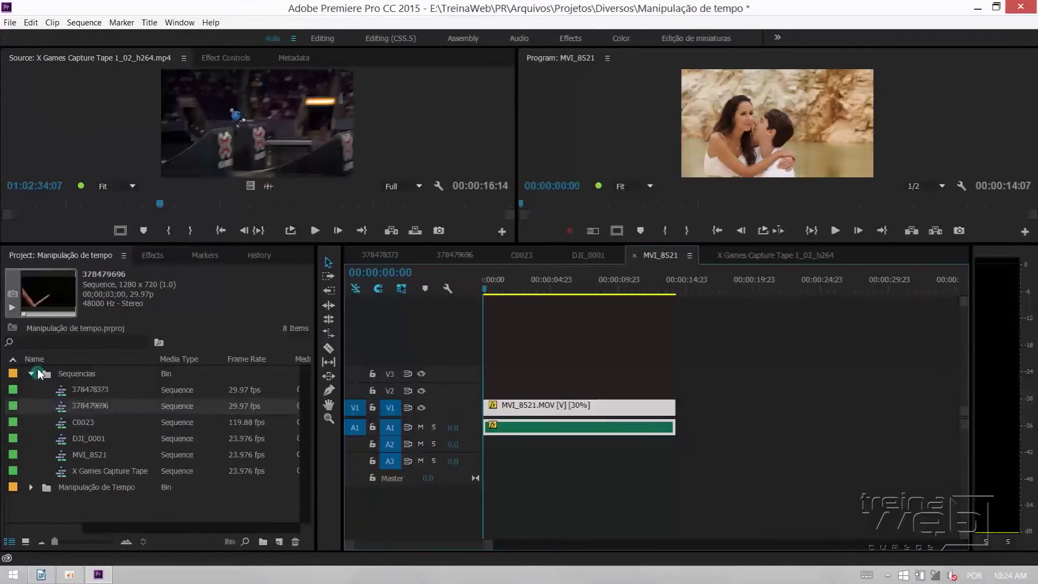
{"action": "left_click", "coordinate": [30, 373]}
- In the import window, browse to Arquivos > Edu Chociay - Fotos and select _MG_7636 through _MG_8546
{"action": "double_click", "coordinate": [78, 448]}
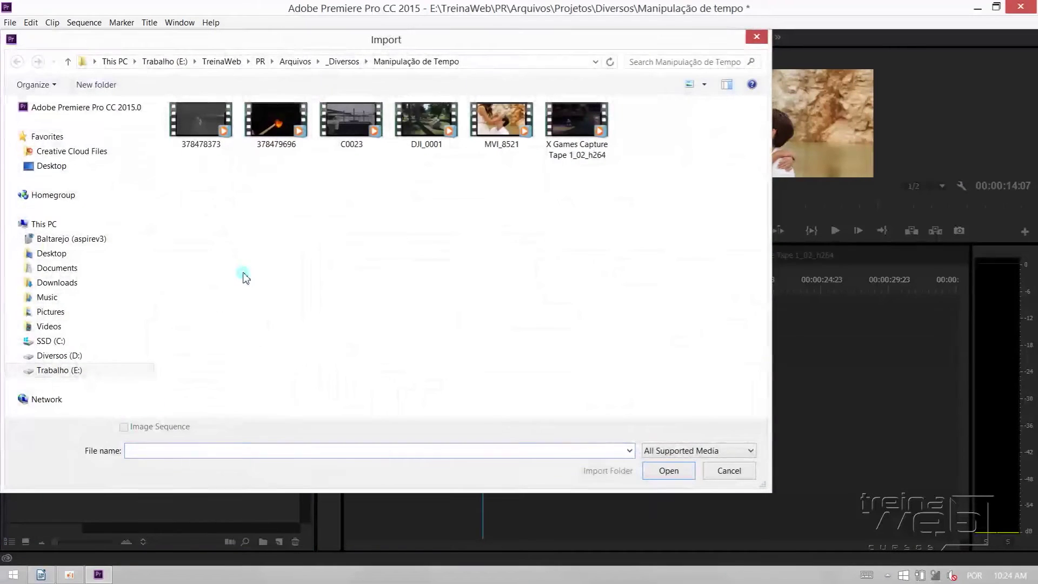
{"action": "left_click", "coordinate": [344, 62]}
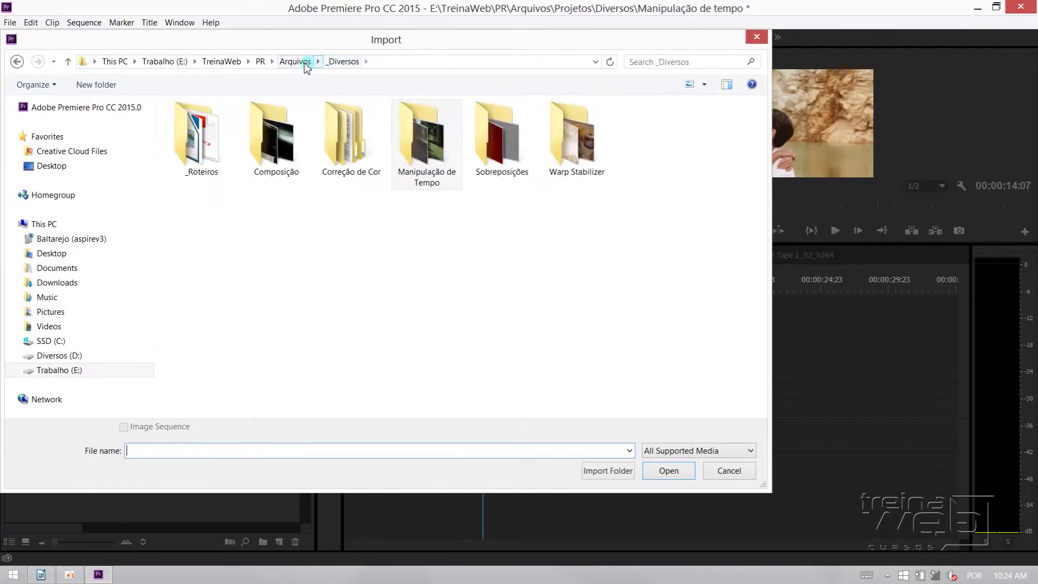
{"action": "left_click", "coordinate": [296, 62]}
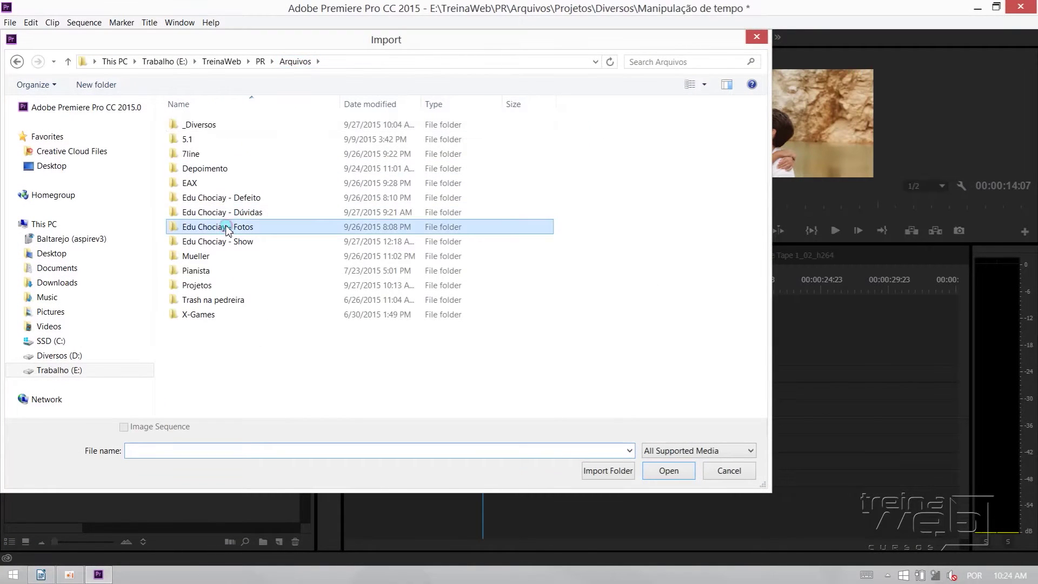
{"action": "double_click", "coordinate": [206, 226]}
{"action": "left_click", "coordinate": [206, 126]}
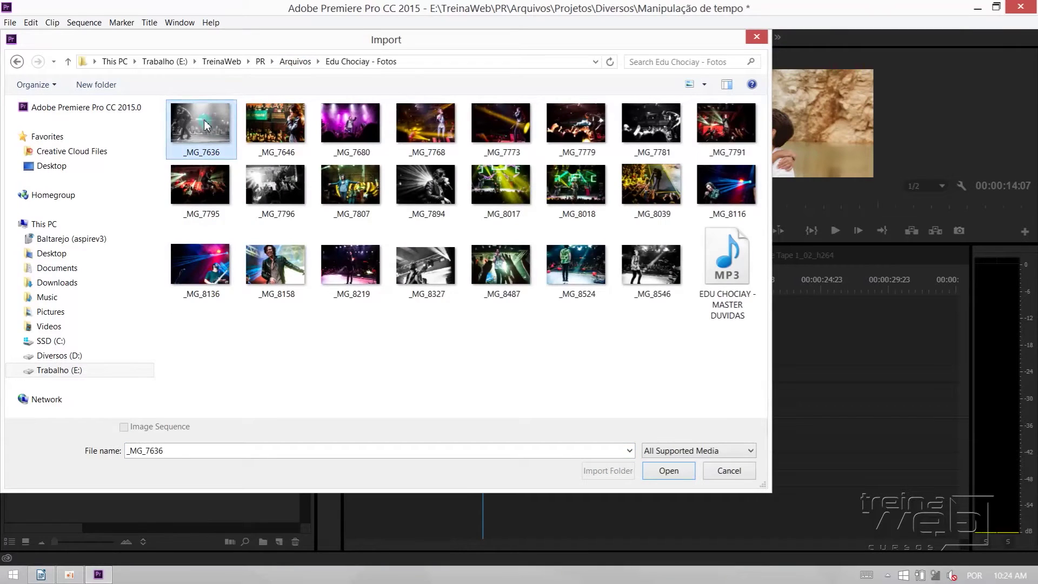
{"action": "left_click", "coordinate": [644, 271], "text": "shift"}
- Import the 23 JPGs, drop them on V1 after MVI_8521, and put them in a bin named Fotos
{"action": "left_click", "coordinate": [669, 470]}
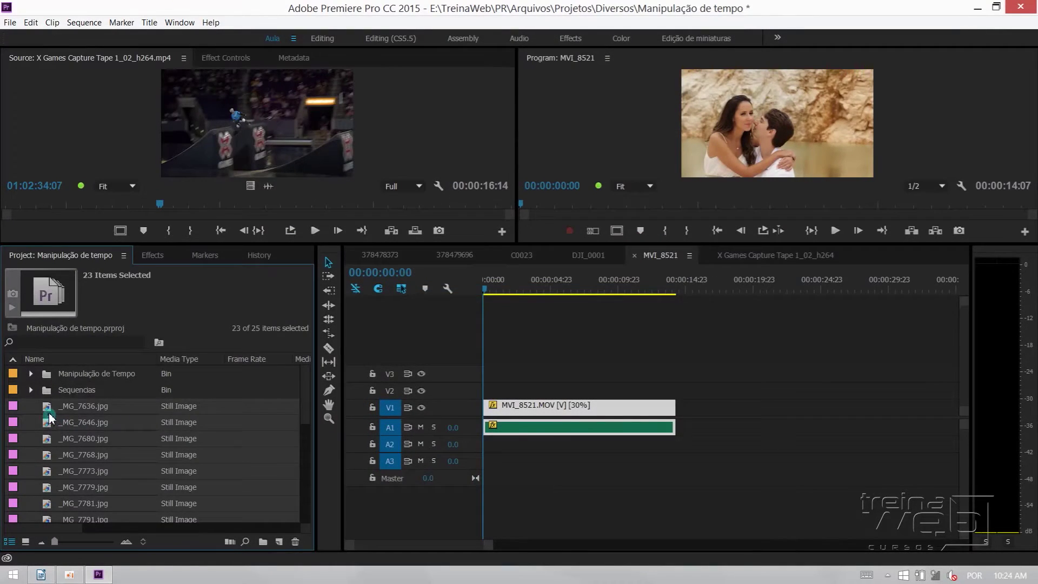
{"action": "left_click_drag", "start_coordinate": [59, 426], "coordinate": [727, 410]}
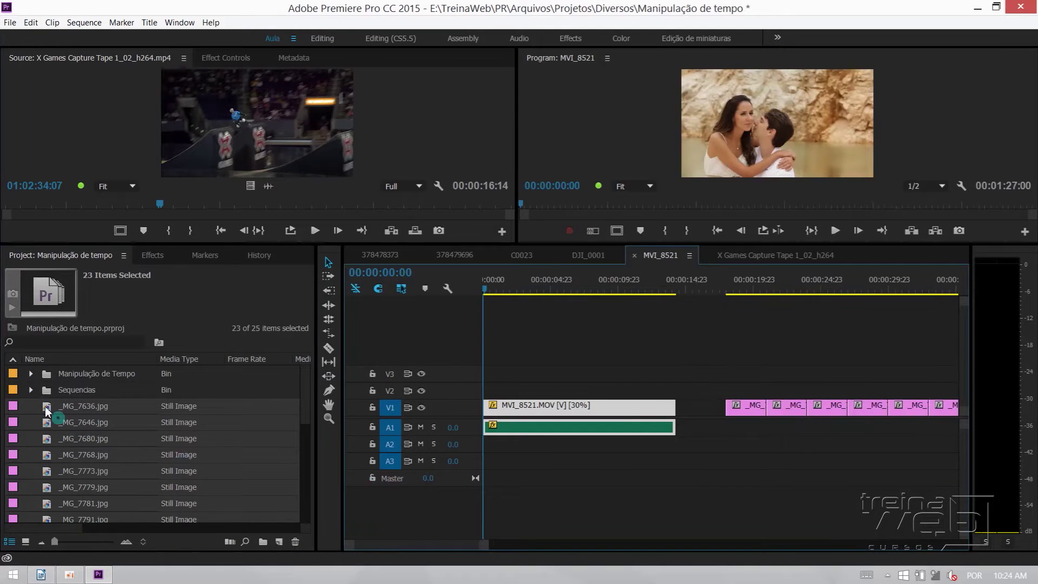
{"action": "left_click_drag", "start_coordinate": [55, 410], "coordinate": [172, 463]}
{"action": "left_click_drag", "start_coordinate": [271, 546], "coordinate": [265, 542]}
{"action": "type", "text": "Fotos"}
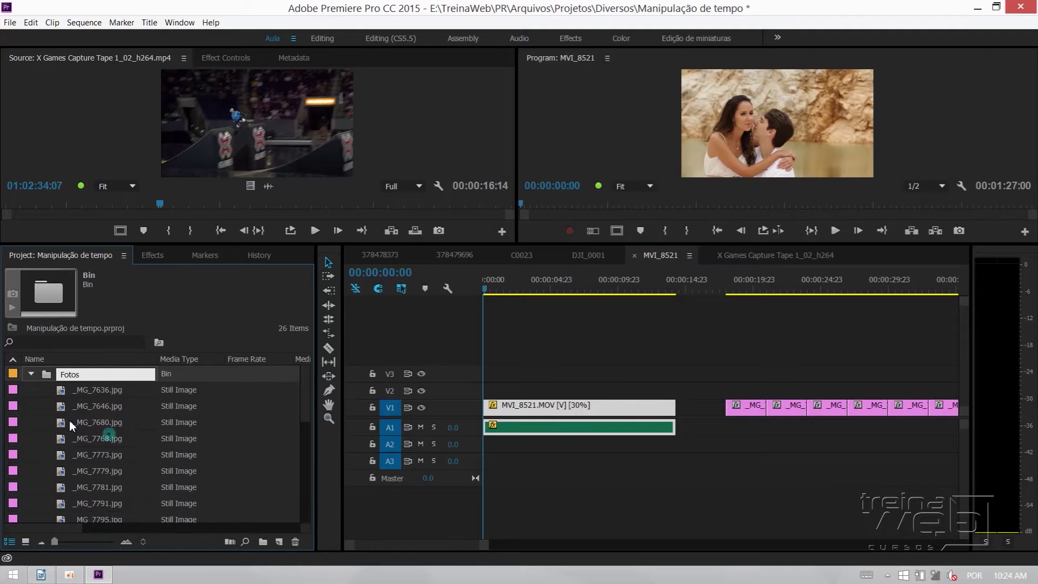
{"action": "left_click", "coordinate": [31, 374]}
{"action": "left_click", "coordinate": [294, 411]}
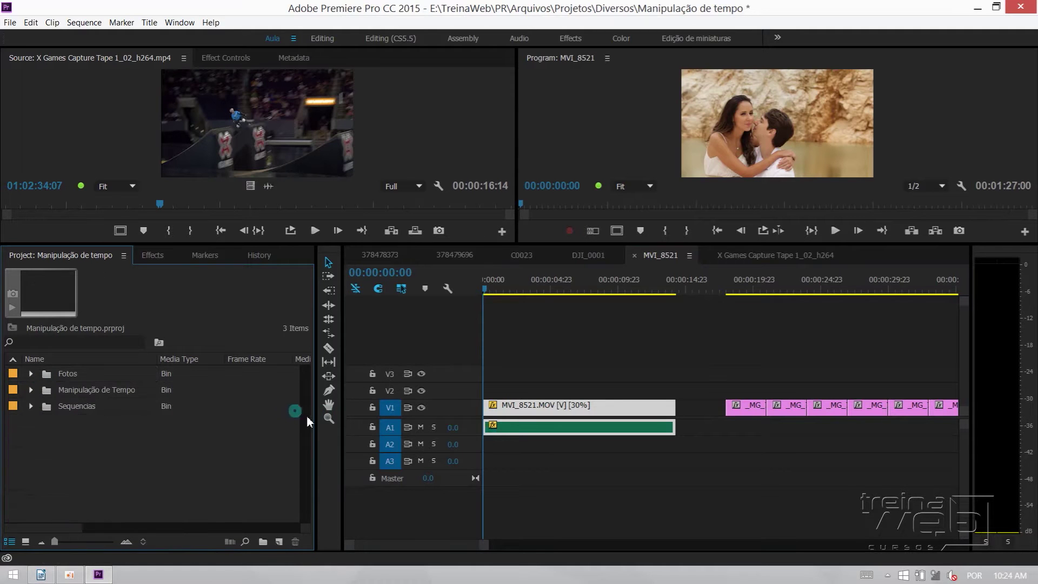
- Widen the timeline and monitors, then apply Scale to Frame Size to the first photo
{"action": "left_click_drag", "start_coordinate": [345, 422], "coordinate": [207, 425]}
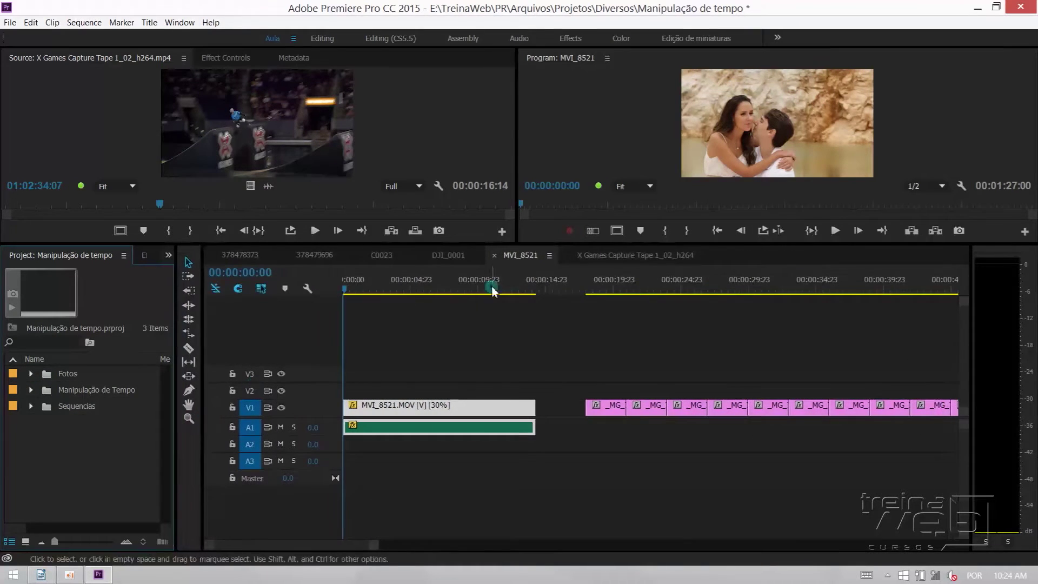
{"action": "left_click_drag", "start_coordinate": [507, 244], "coordinate": [501, 409]}
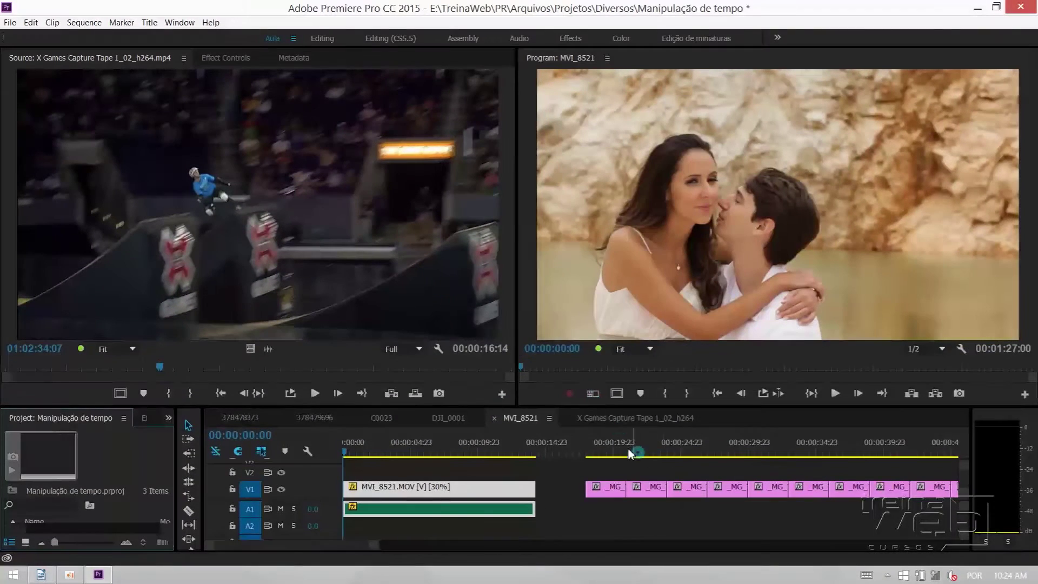
{"action": "left_click", "coordinate": [612, 447]}
{"action": "key", "text": "minus"}
{"action": "key", "text": "minus"}
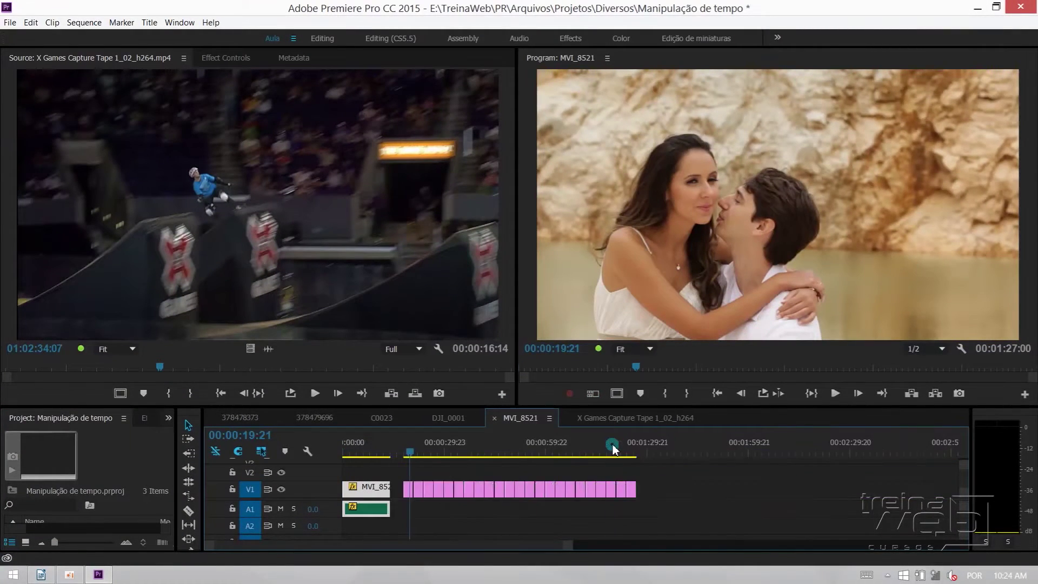
{"action": "right_click", "coordinate": [435, 492]}
{"action": "left_click", "coordinate": [489, 446]}
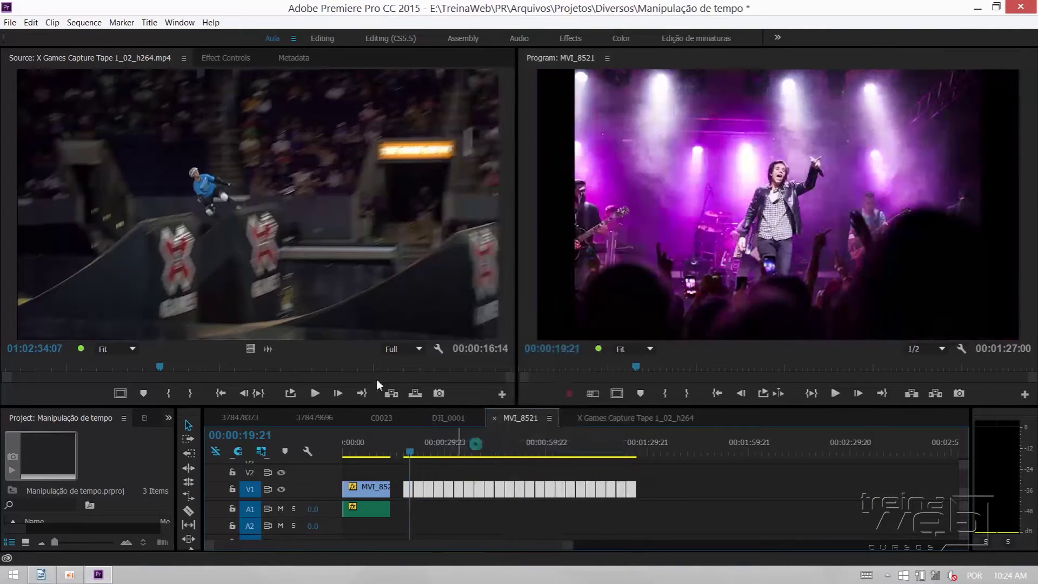
{"action": "left_click", "coordinate": [31, 23]}
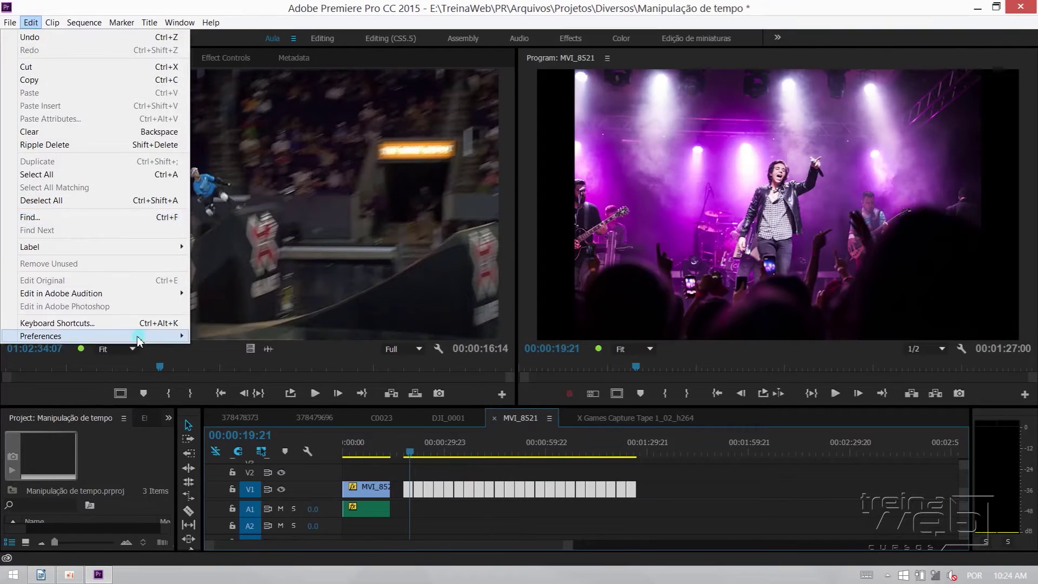
{"action": "mouse_move", "coordinate": [135, 336]}
{"action": "left_click", "coordinate": [238, 336]}
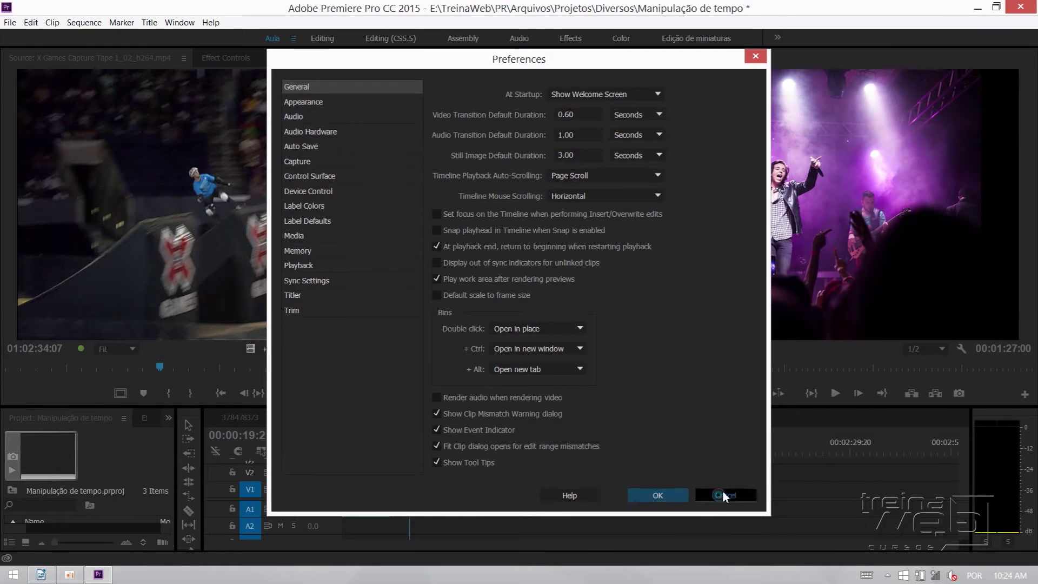
{"action": "left_click", "coordinate": [708, 494]}
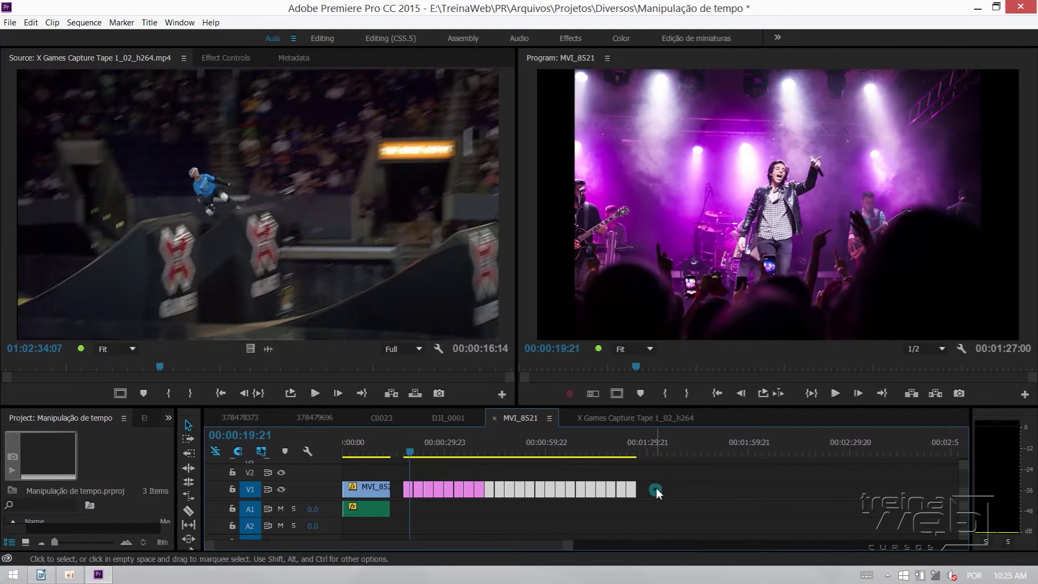
{"action": "left_click_drag", "start_coordinate": [658, 475], "coordinate": [403, 504]}
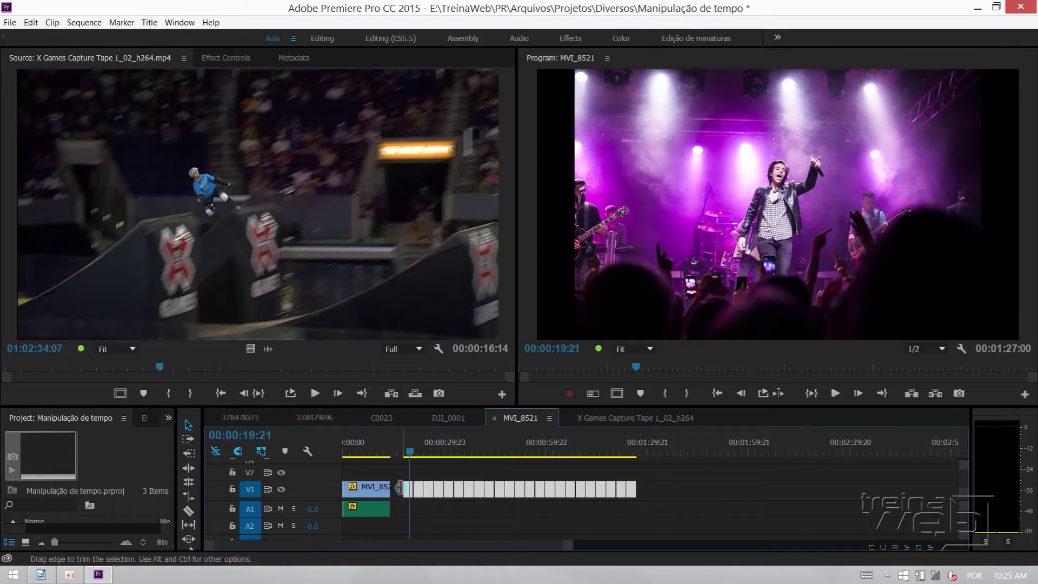
{"action": "left_click_drag", "start_coordinate": [660, 475], "coordinate": [418, 489]}
{"action": "right_click", "coordinate": [428, 490]}
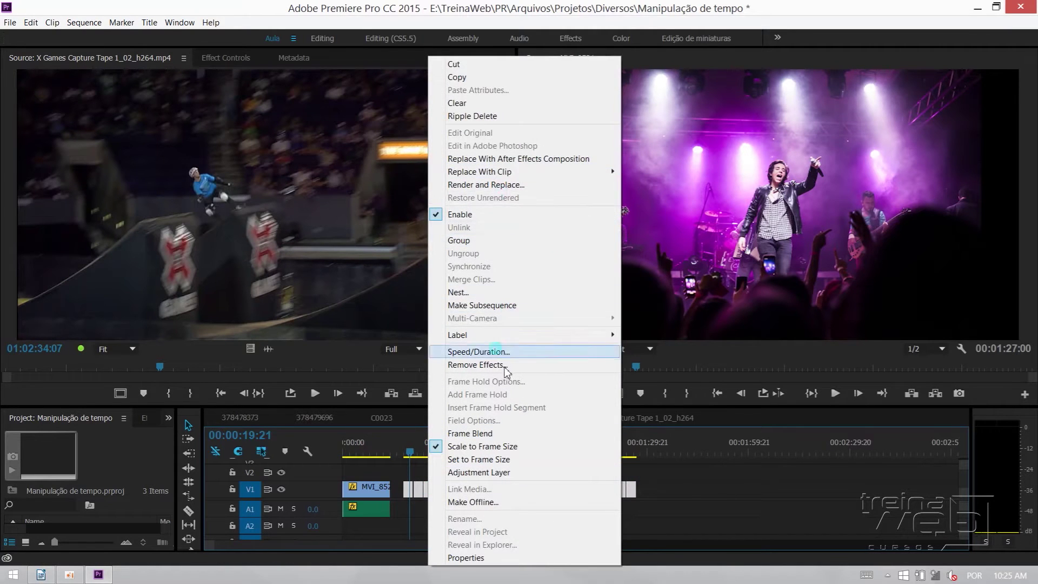
{"action": "left_click", "coordinate": [465, 351]}
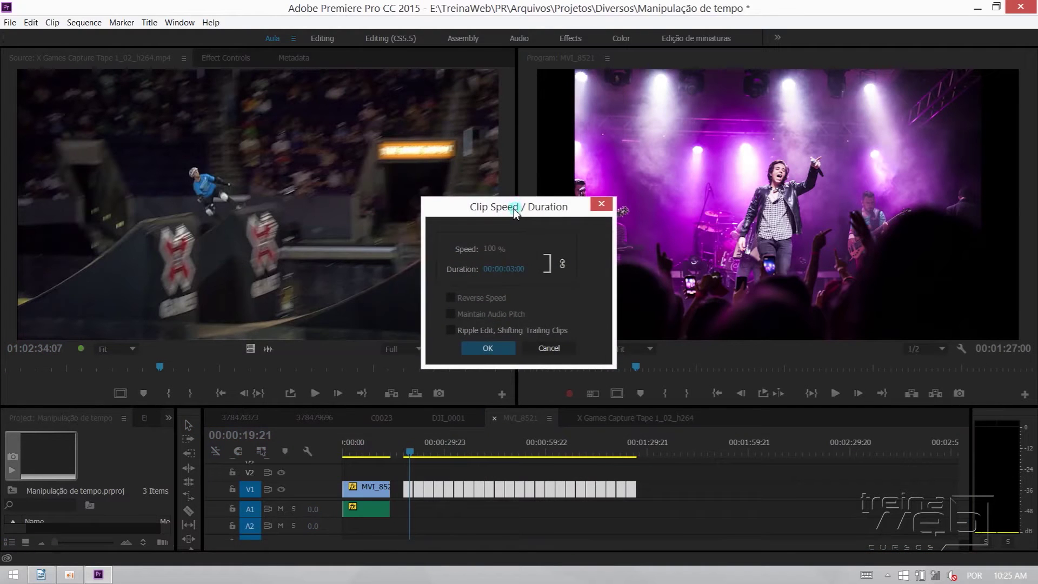
{"action": "left_click_drag", "start_coordinate": [515, 211], "coordinate": [333, 163]}
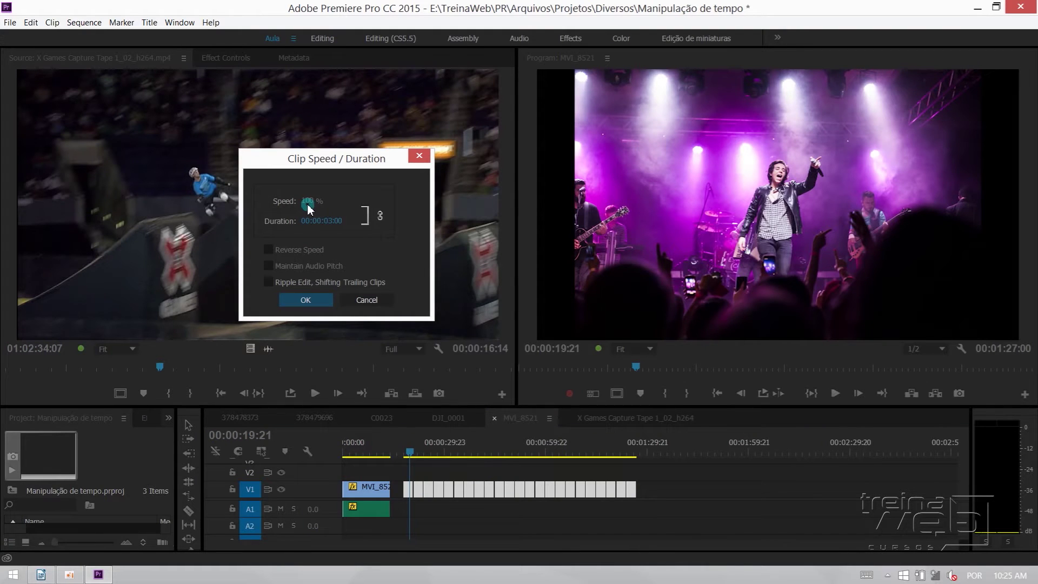
{"action": "left_click", "coordinate": [324, 225]}
{"action": "type", "text": "6"}
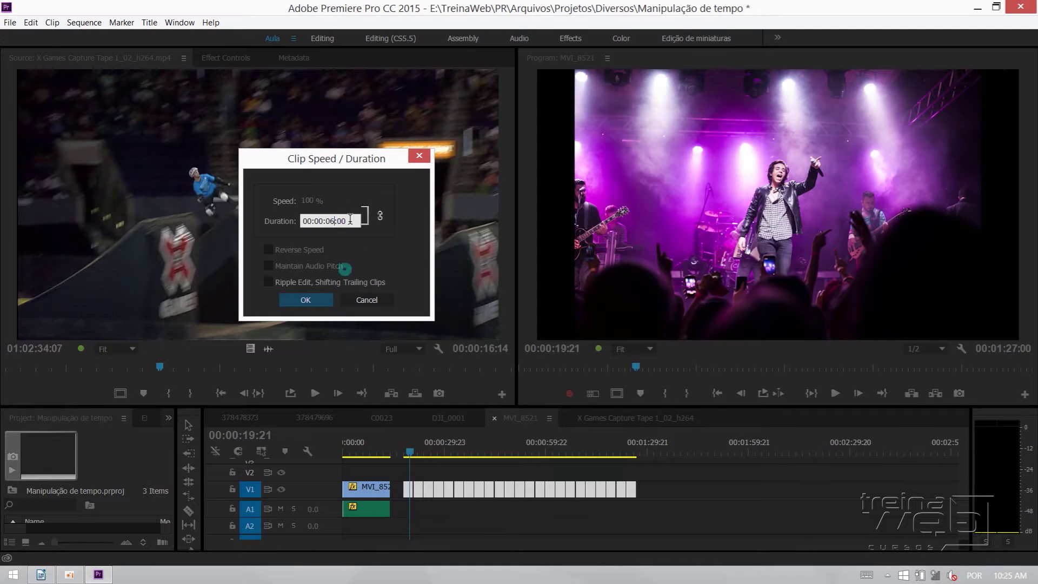
{"action": "left_click", "coordinate": [327, 200]}
{"action": "left_click", "coordinate": [304, 304]}
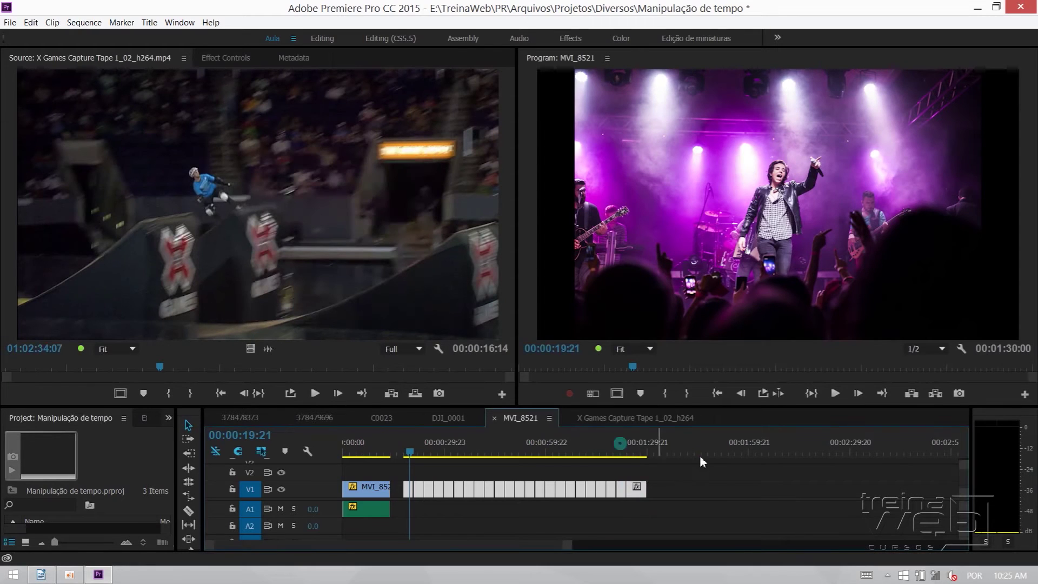
{"action": "left_click_drag", "start_coordinate": [640, 493], "coordinate": [636, 492]}
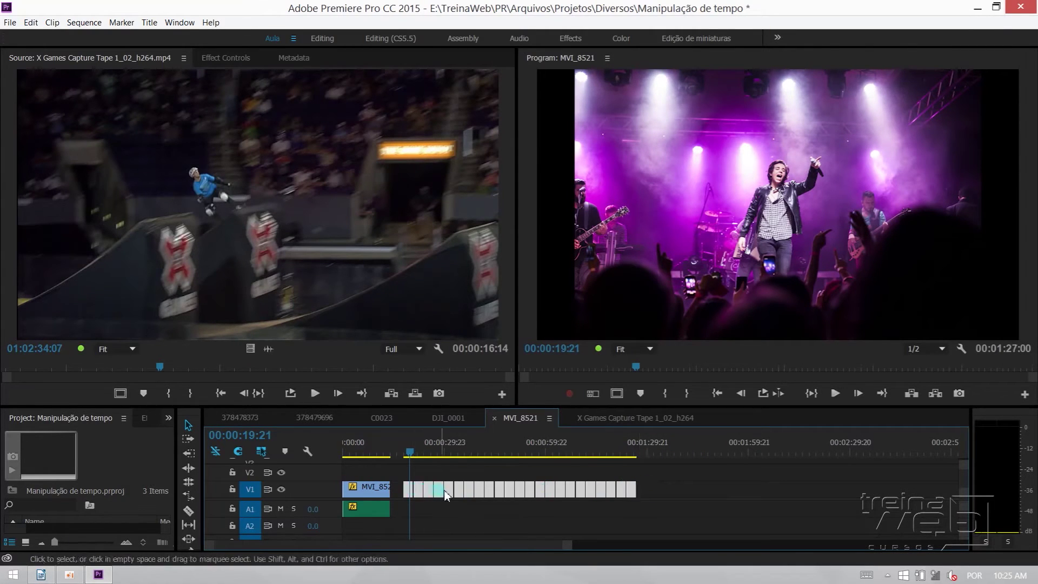
{"action": "left_click", "coordinate": [498, 488]}
- Give the photo clips a longer duration with Ripple Edit, Shifting Trailing Clips, stretching the sequence to 01:36:08:00
{"action": "right_click", "coordinate": [459, 489]}
{"action": "left_click", "coordinate": [505, 351]}
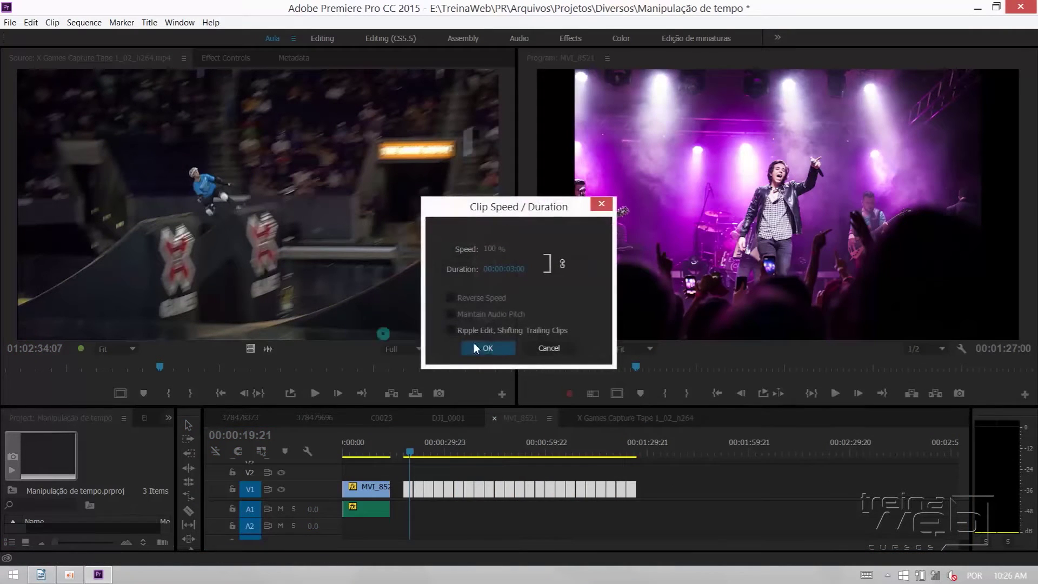
{"action": "left_click_drag", "start_coordinate": [507, 268], "coordinate": [560, 262]}
{"action": "type", "text": "6000"}
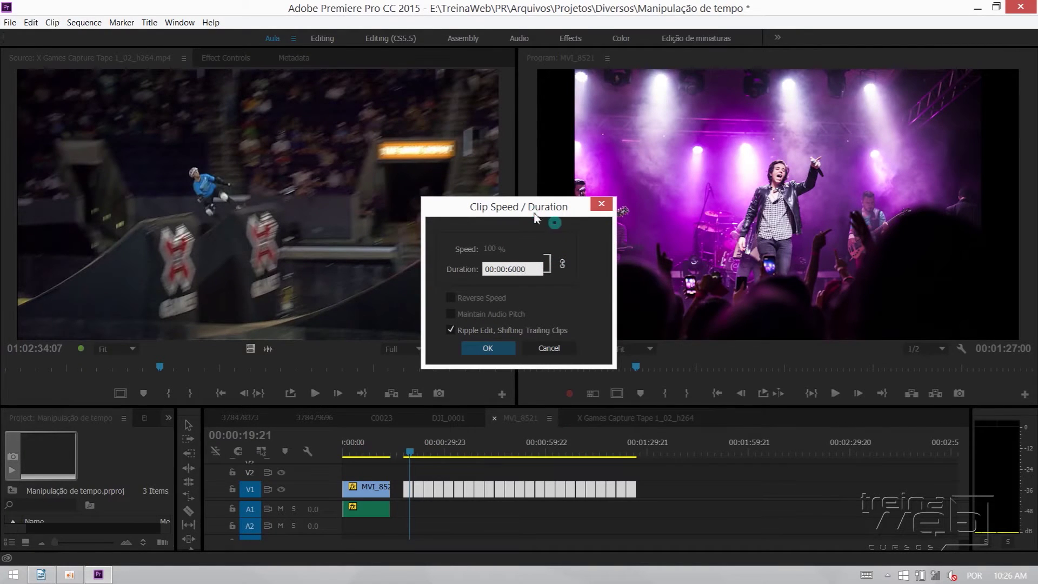
{"action": "left_click_drag", "start_coordinate": [535, 216], "coordinate": [268, 169]}
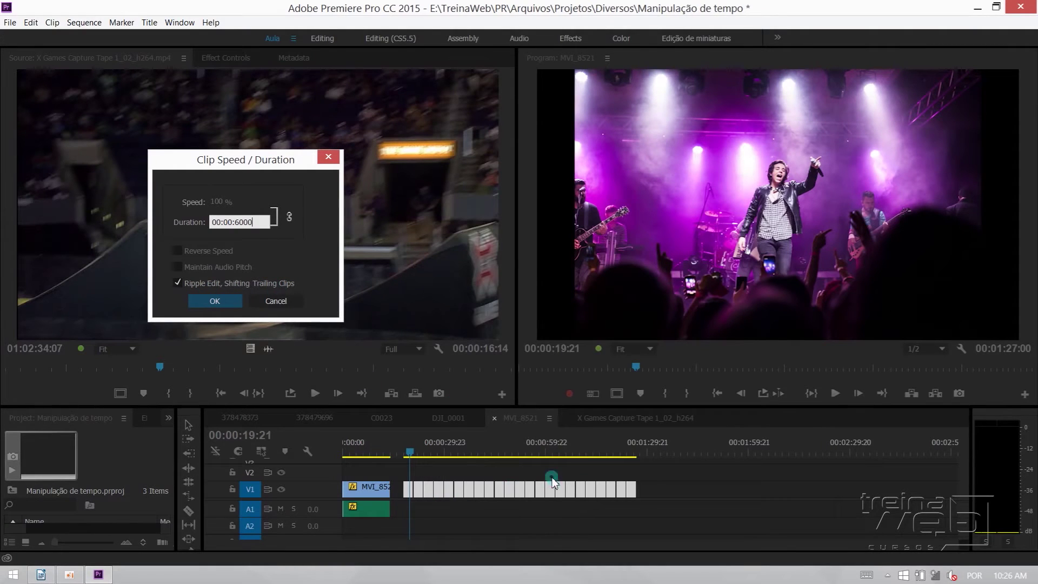
{"action": "left_click", "coordinate": [241, 219]}
{"action": "left_click", "coordinate": [219, 301]}
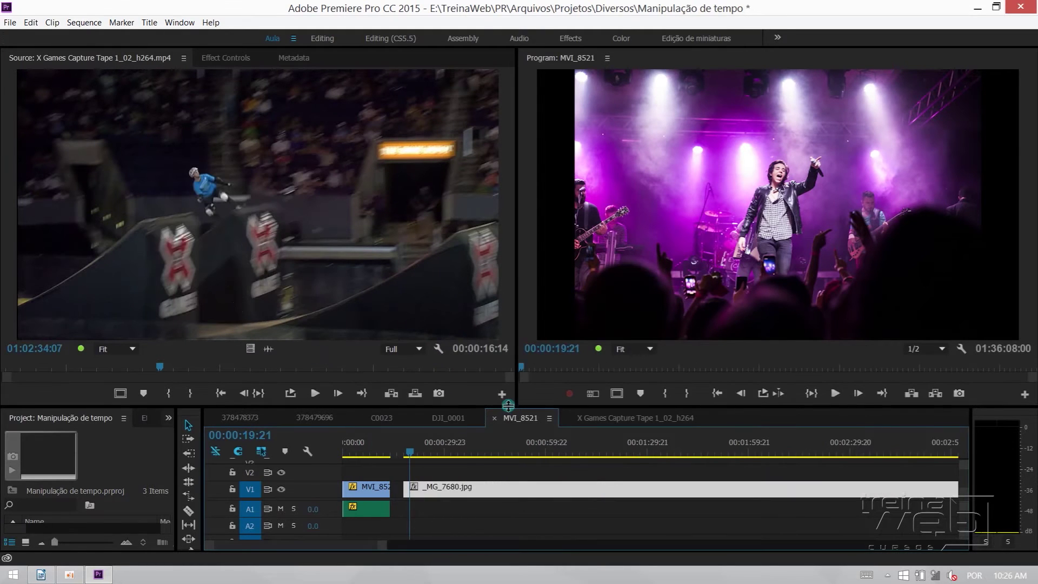
{"action": "key", "text": "backslash"}
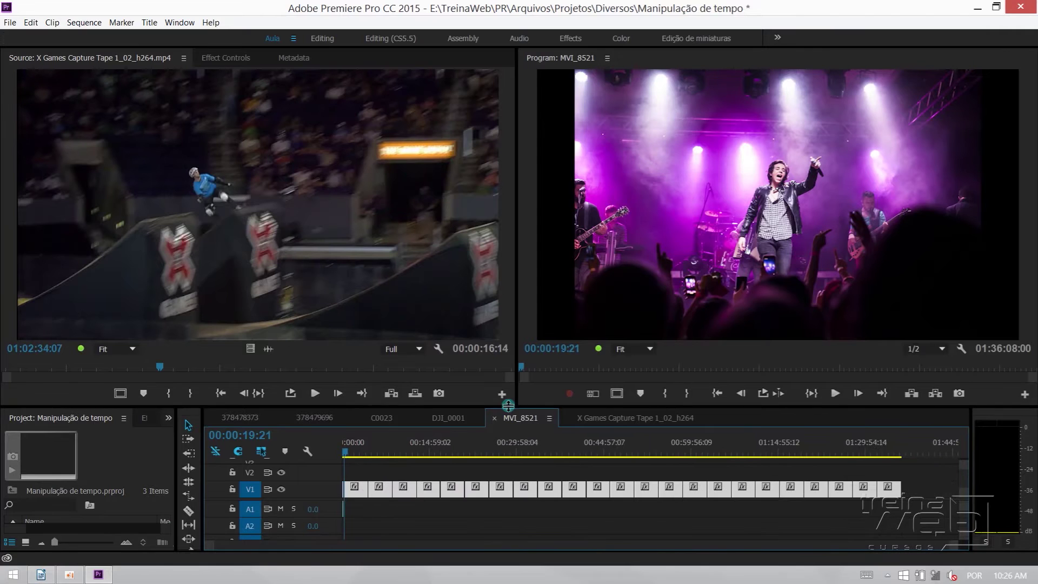
- Set the photo clips' duration to 6 seconds (600), rippling MVI_8521 to 00:02:36:00
{"action": "left_click", "coordinate": [491, 428]}
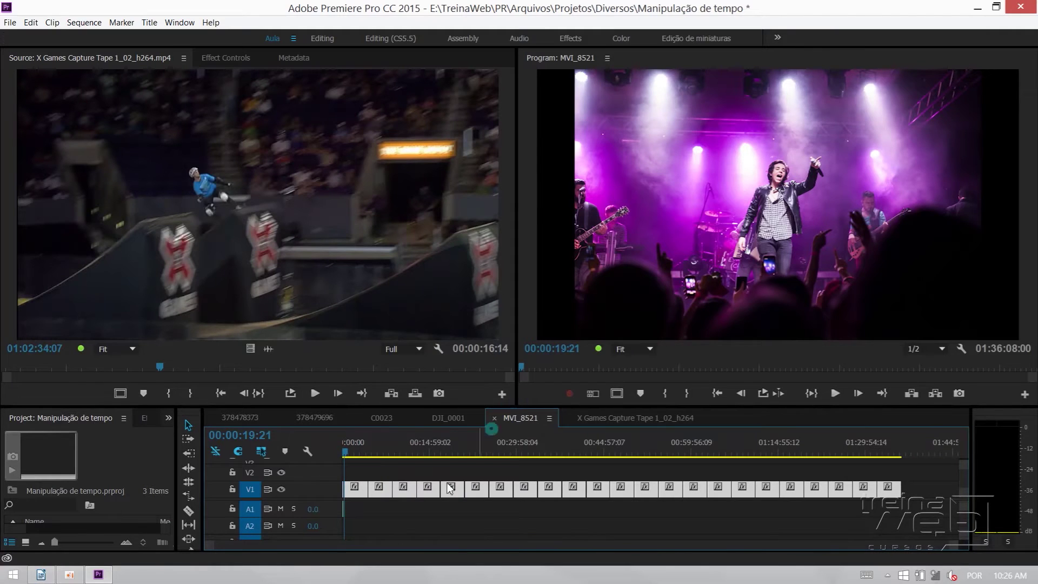
{"action": "right_click", "coordinate": [382, 491]}
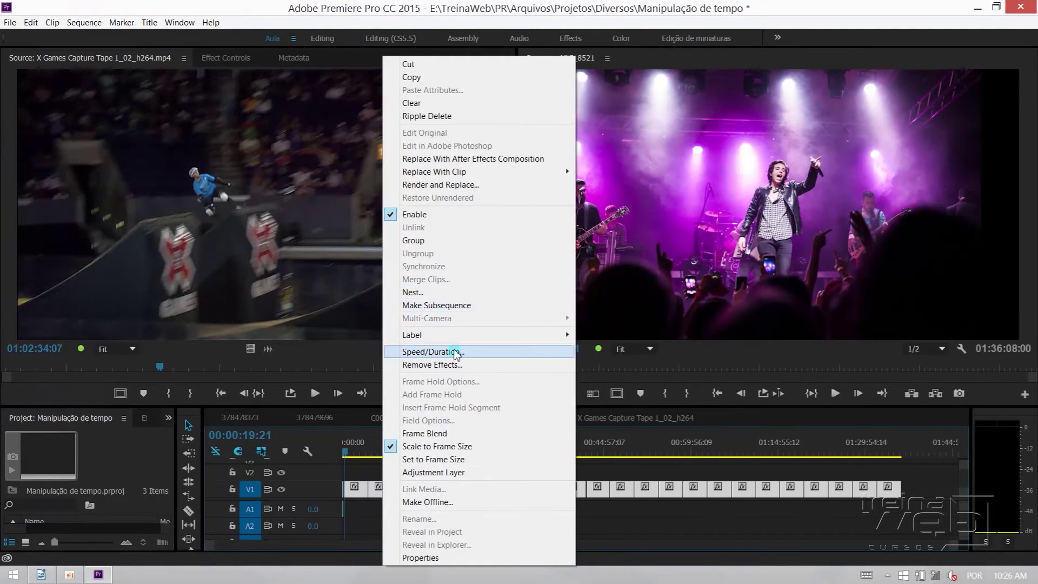
{"action": "left_click", "coordinate": [456, 352]}
{"action": "left_click", "coordinate": [518, 272]}
{"action": "type", "text": "600"}
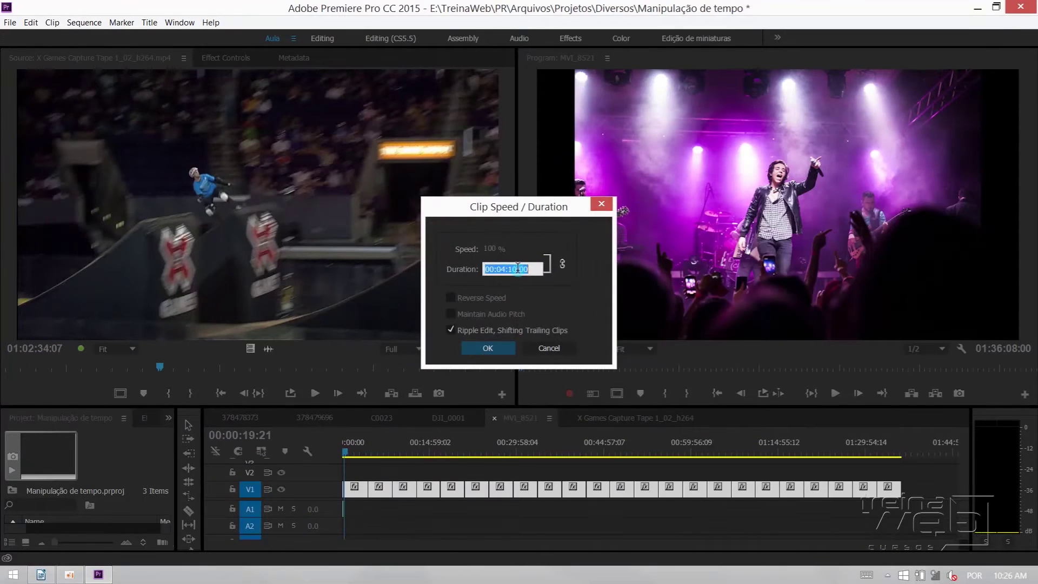
{"action": "left_click", "coordinate": [490, 349]}
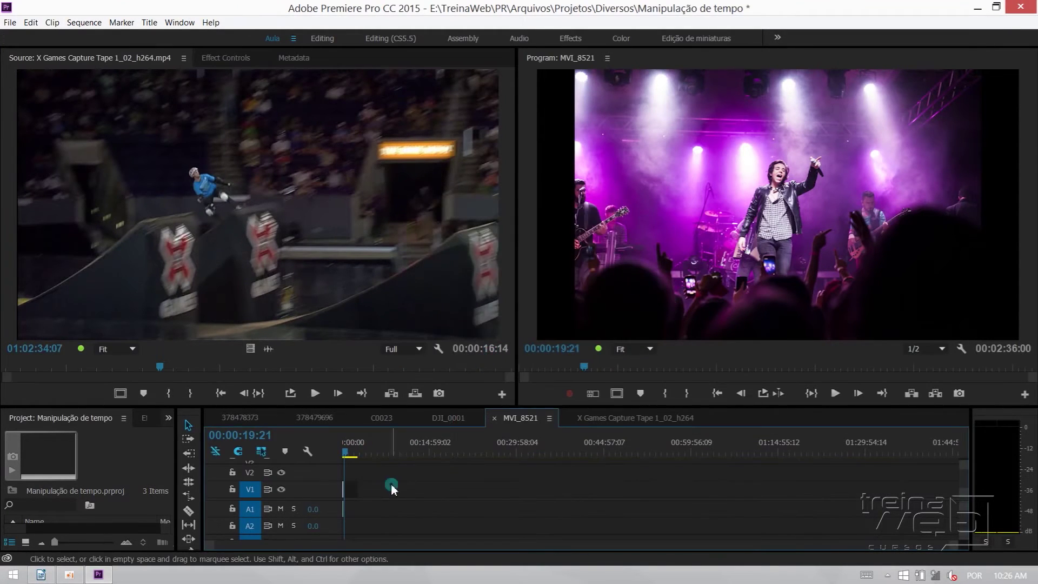
{"action": "key", "text": "backslash"}
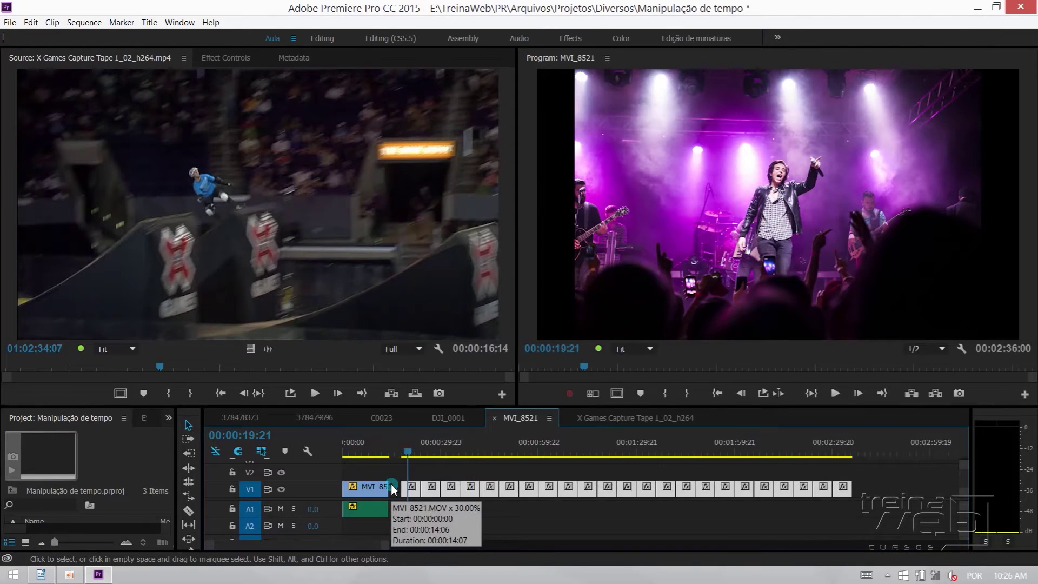
- Check a photo clip's Speed/Duration shows 6 seconds, then cancel
{"action": "right_click", "coordinate": [417, 488]}
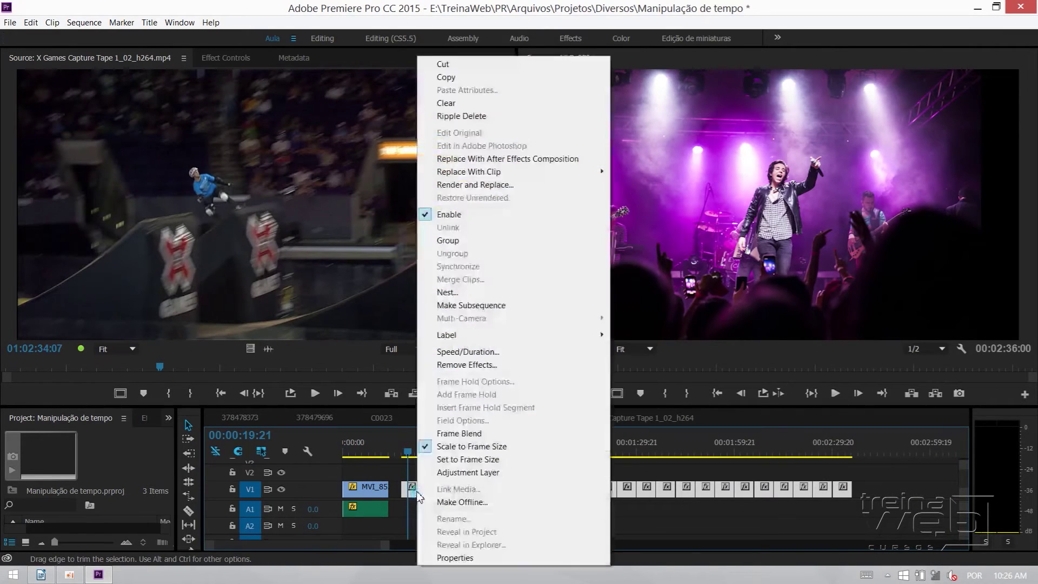
{"action": "left_click", "coordinate": [468, 352]}
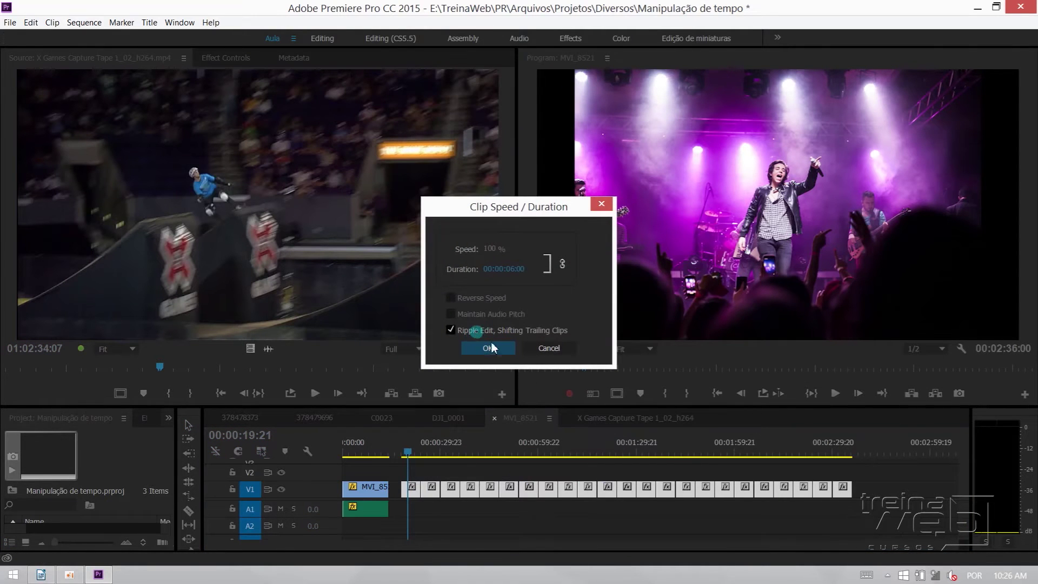
{"action": "left_click", "coordinate": [552, 348]}
- Delete all the photo clips after the first clip in the MVI_8521 sequence
{"action": "left_click", "coordinate": [593, 417]}
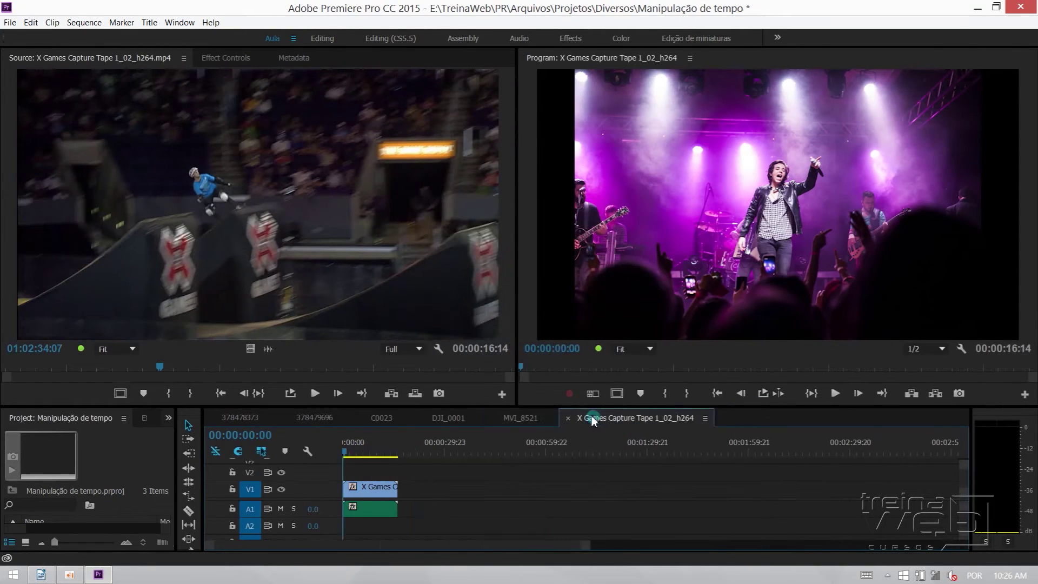
{"action": "left_click", "coordinate": [511, 417]}
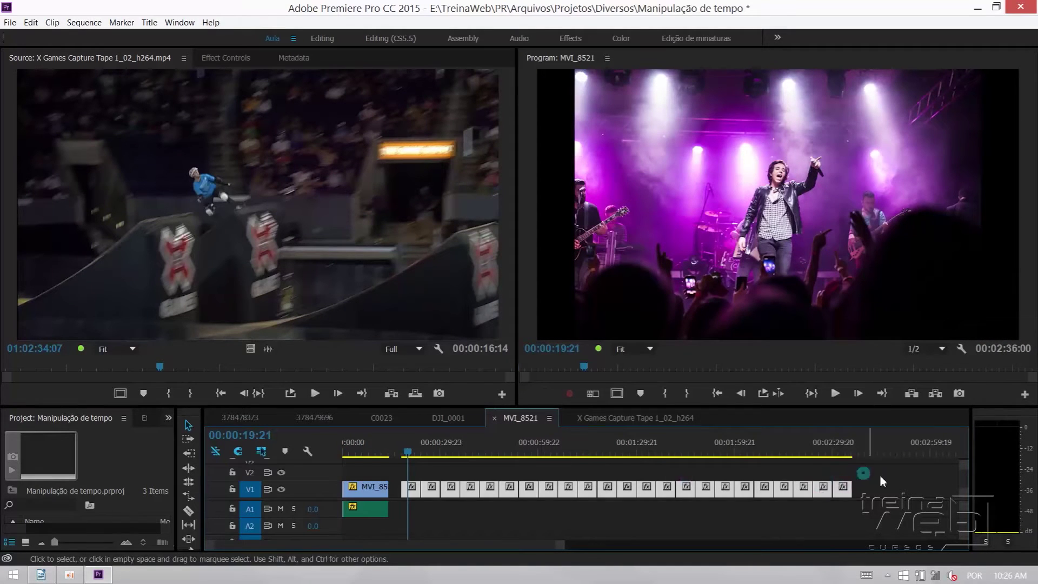
{"action": "left_click_drag", "start_coordinate": [882, 476], "coordinate": [367, 515]}
{"action": "key", "text": "Delete"}
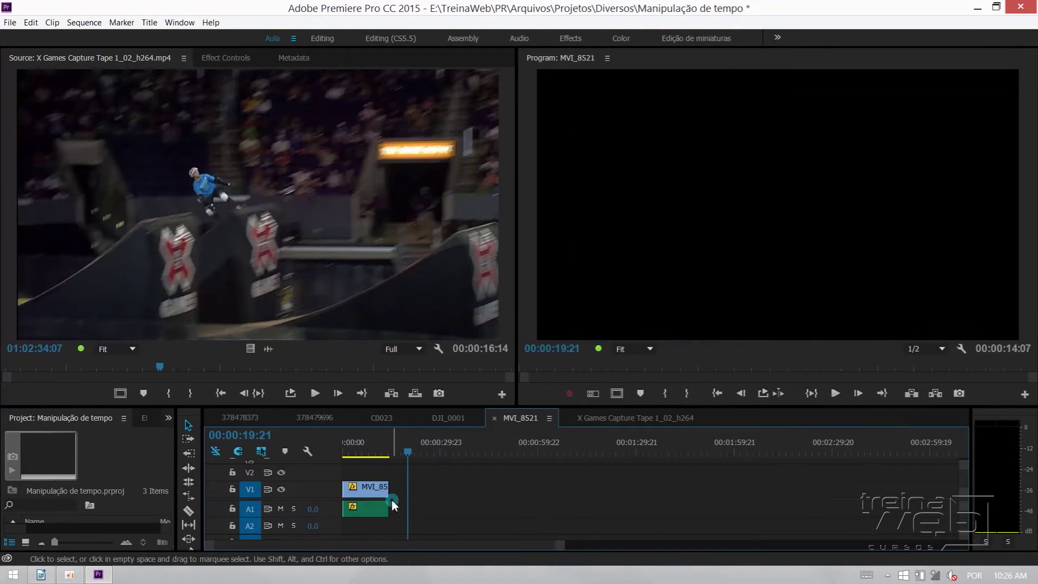
{"action": "left_click", "coordinate": [559, 476]}
- In the X Games Capture Tape sequence, split the clip at 04:12 and ripple-delete the earlier part
{"action": "left_click", "coordinate": [619, 418]}
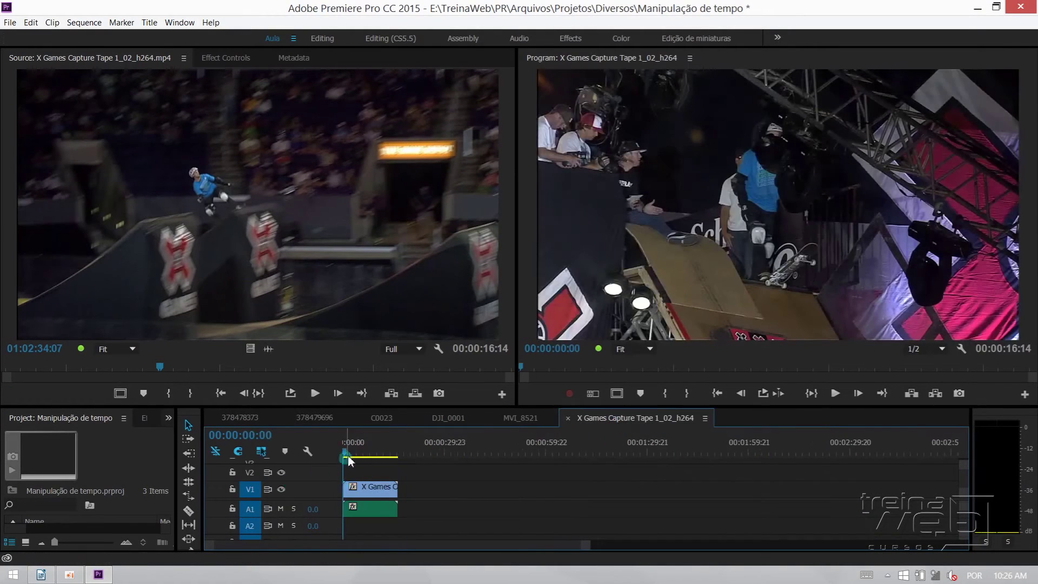
{"action": "key", "text": "="}
{"action": "key", "text": "="}
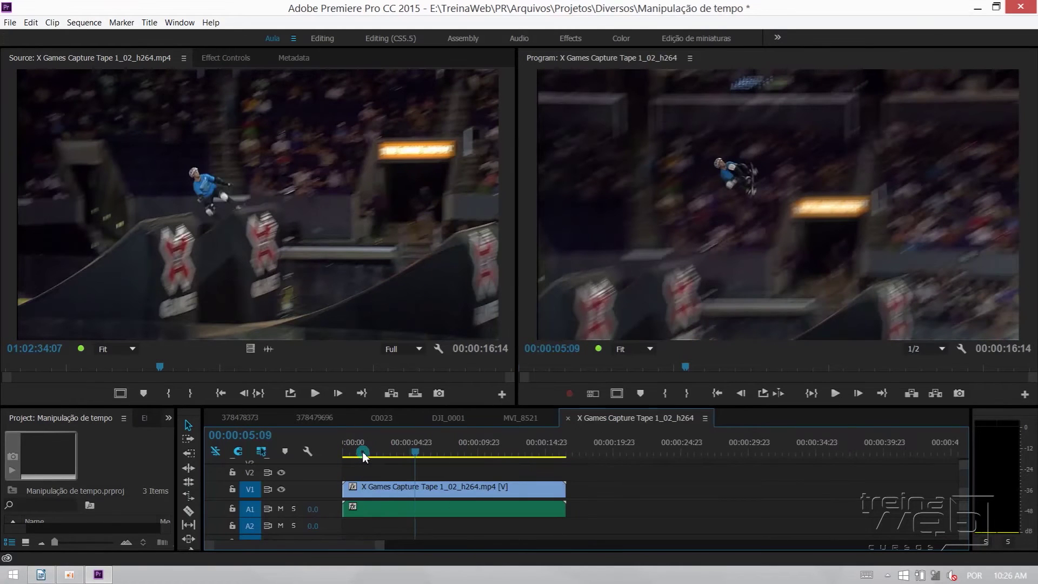
{"action": "key", "text": "="}
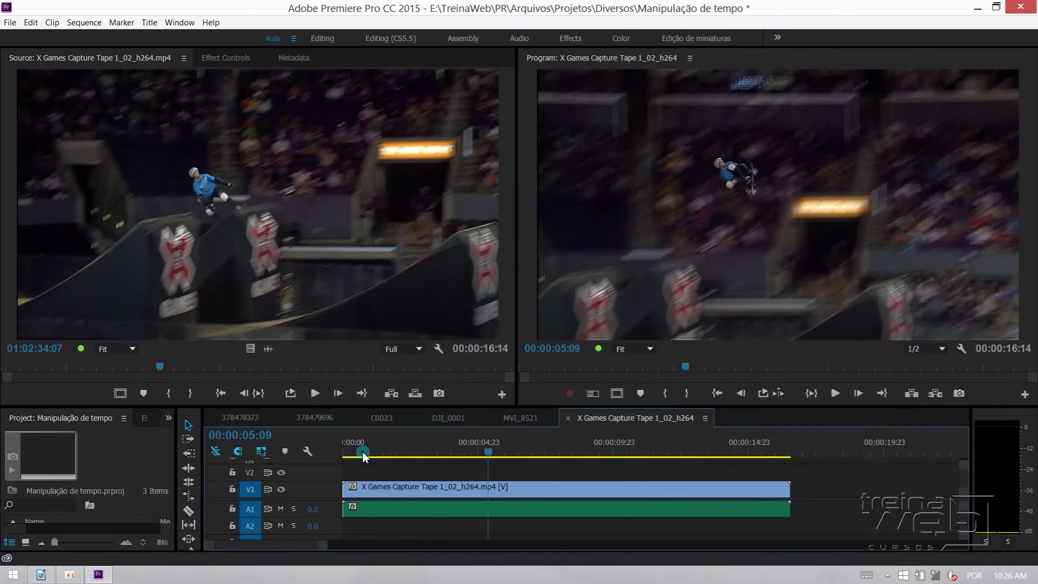
{"action": "left_click_drag", "start_coordinate": [488, 453], "coordinate": [464, 454]}
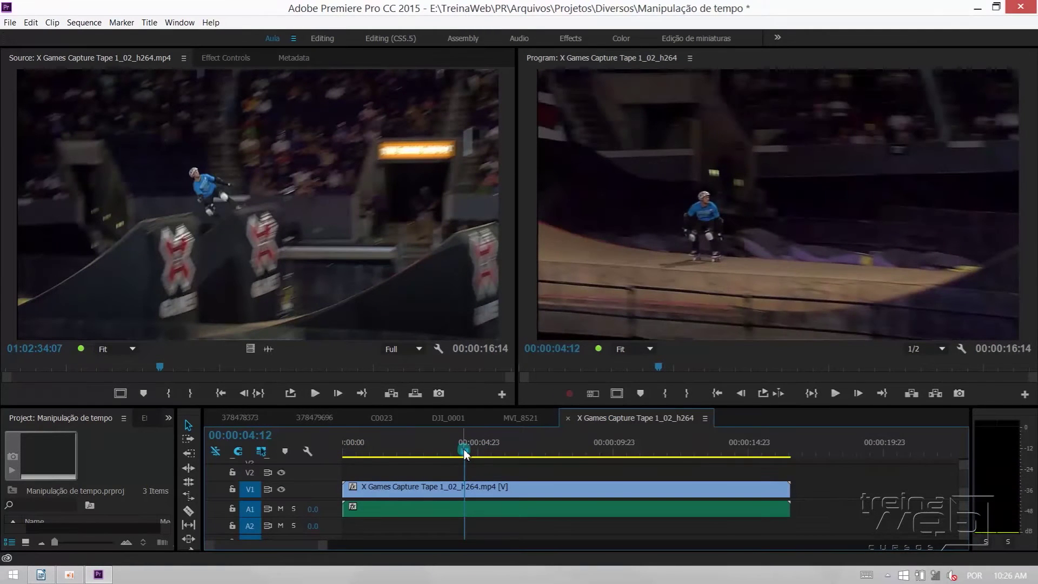
{"action": "key", "text": "ctrl+k"}
{"action": "left_click", "coordinate": [420, 507]}
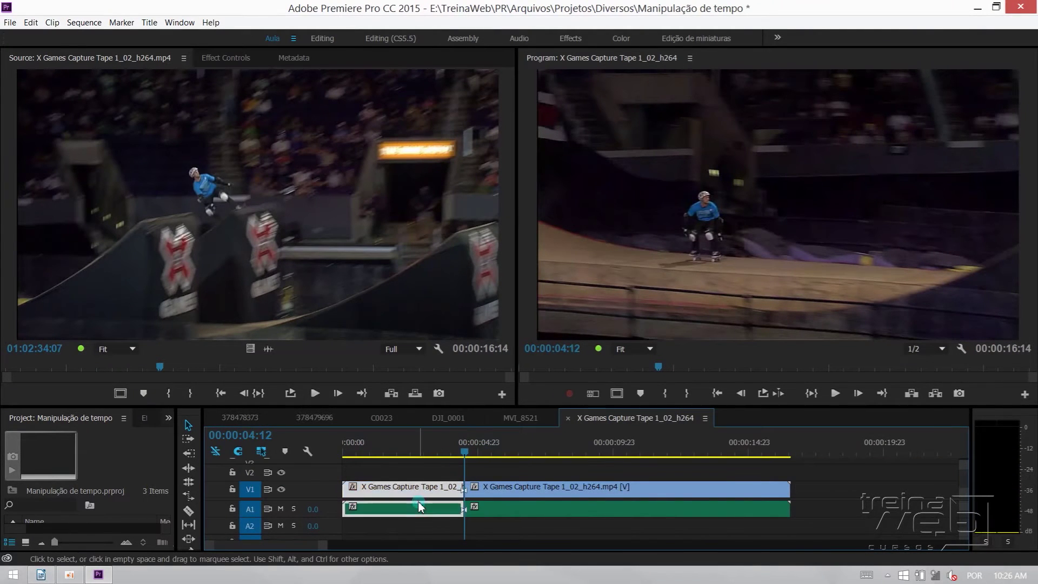
{"action": "key", "text": "shift+Delete"}
- Split the clip at 03:09 and delete the part after the cut
{"action": "key", "text": "Home"}
{"action": "key", "text": "space"}
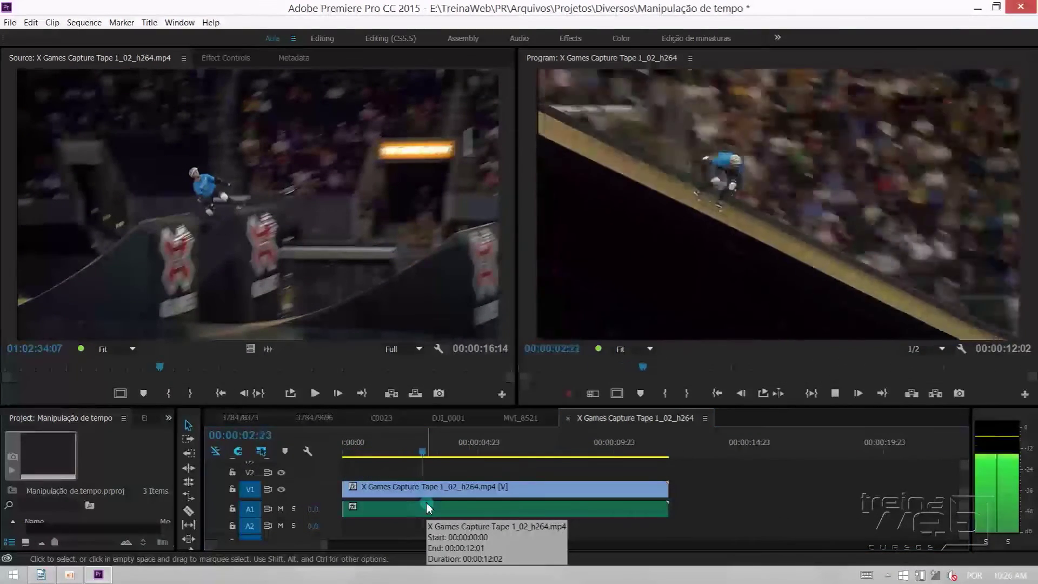
{"action": "key", "text": "ctrl+k"}
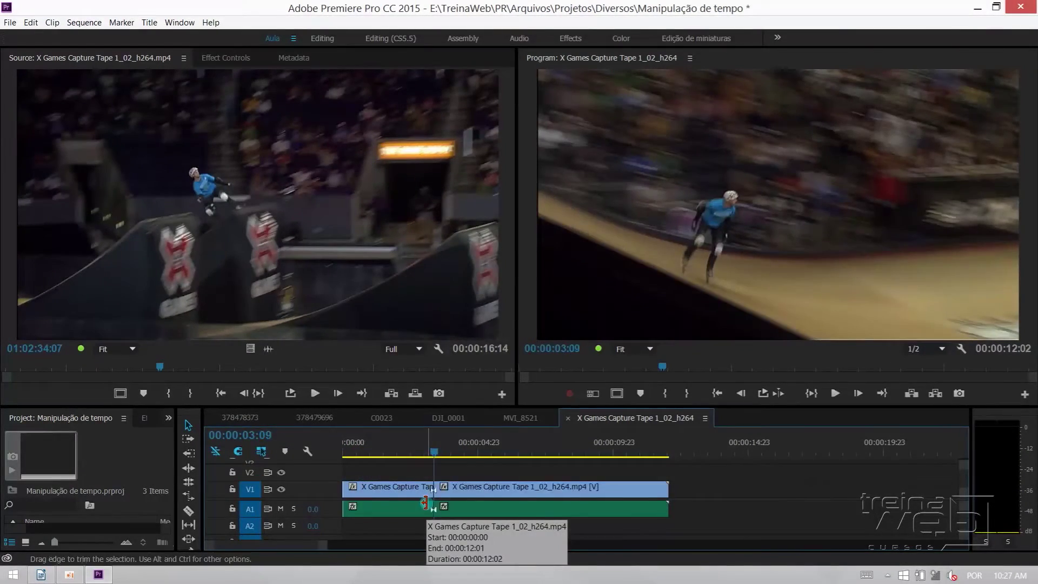
{"action": "left_click", "coordinate": [470, 499]}
{"action": "key", "text": "Delete"}
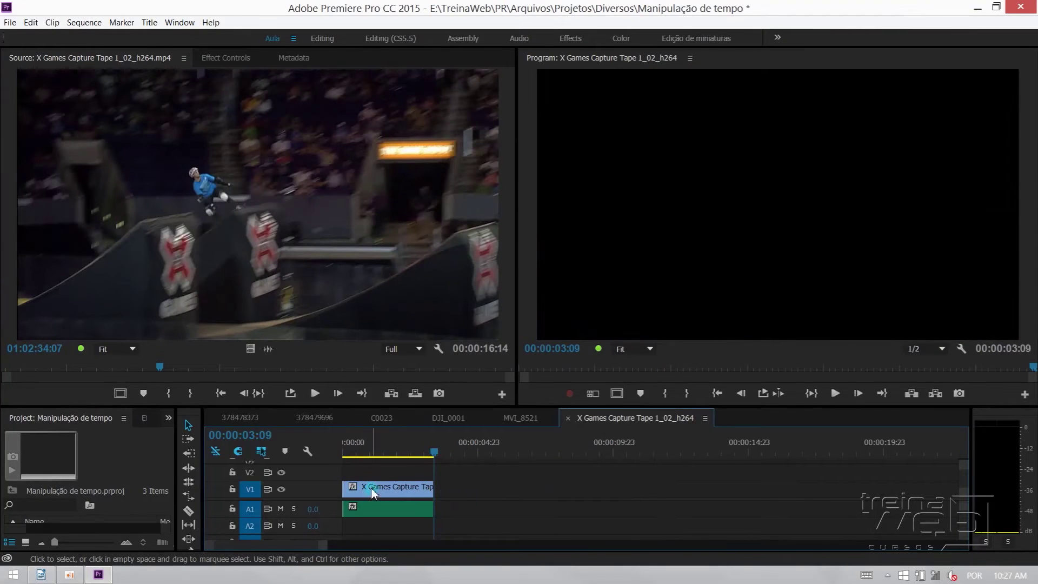
- Duplicate the trimmed clip until four copies sit back to back with no gaps
{"action": "left_click", "coordinate": [385, 453]}
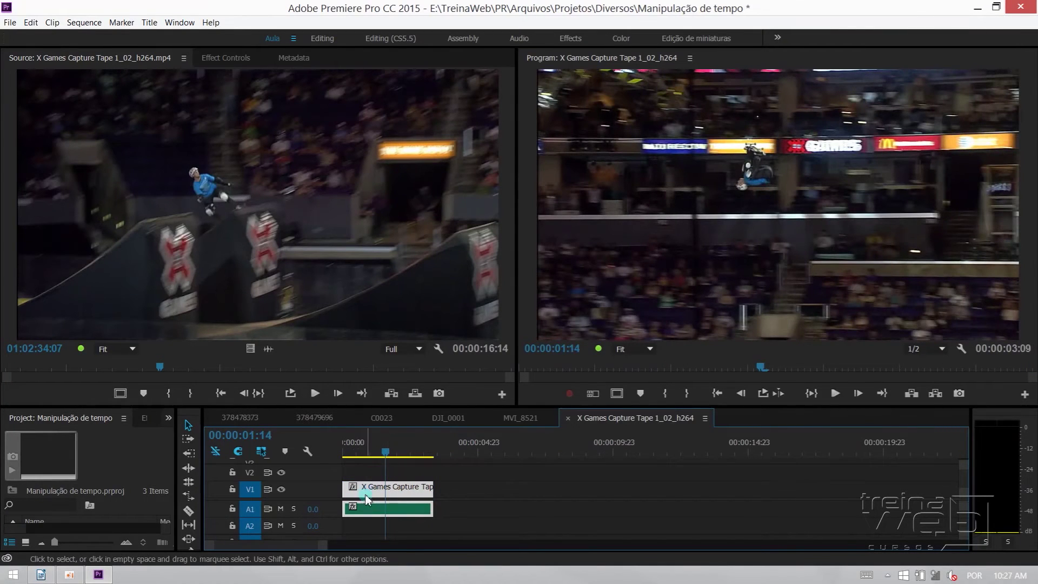
{"action": "left_click_drag", "start_coordinate": [362, 496], "coordinate": [466, 500]}
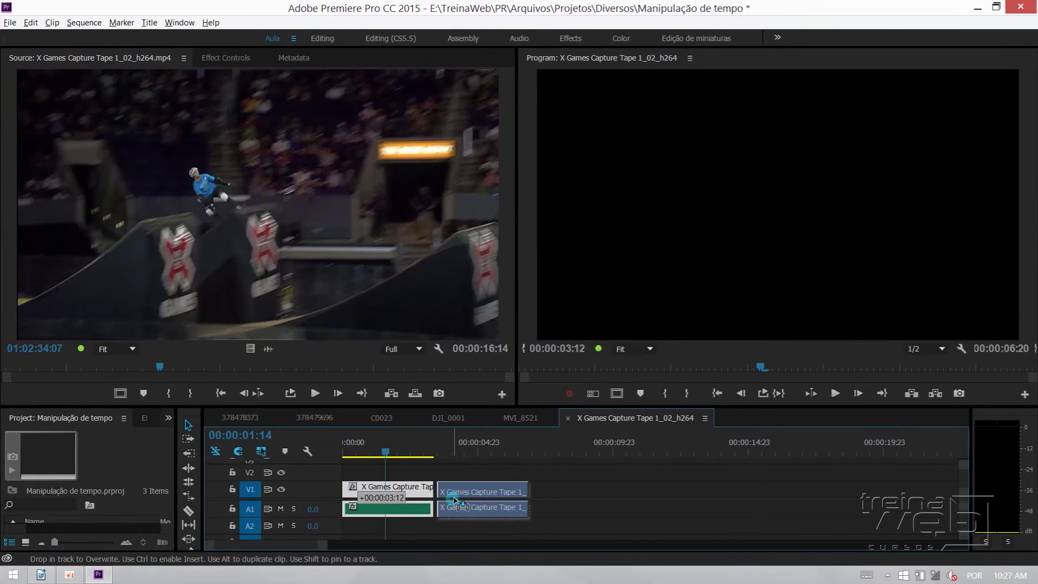
{"action": "left_click_drag", "start_coordinate": [466, 500], "coordinate": [461, 500]}
{"action": "left_click", "coordinate": [439, 490]}
{"action": "key", "text": "Delete"}
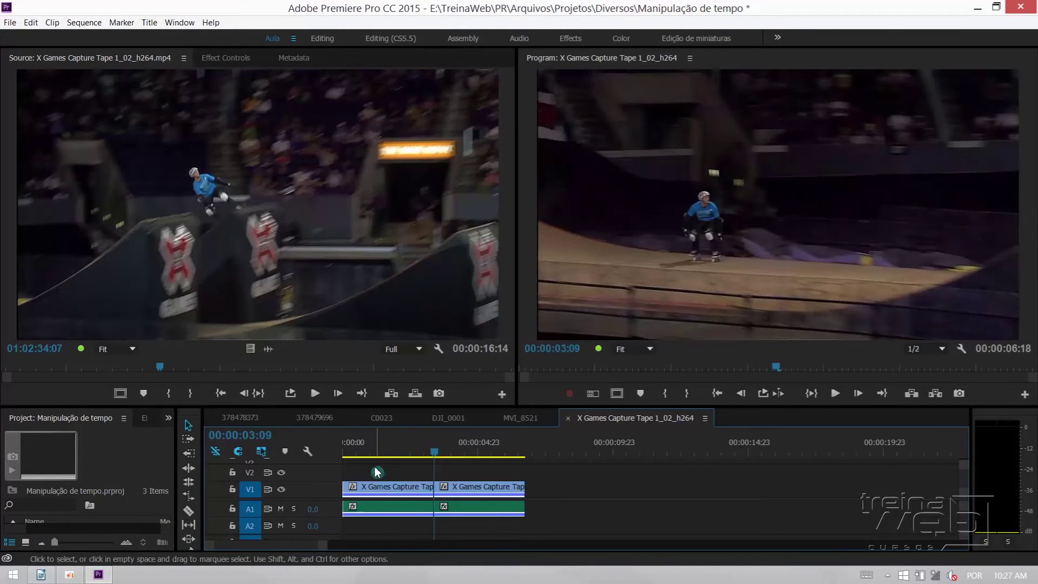
{"action": "left_click_drag", "start_coordinate": [381, 462], "coordinate": [457, 512]}
{"action": "left_click_drag", "start_coordinate": [388, 493], "coordinate": [568, 493]}
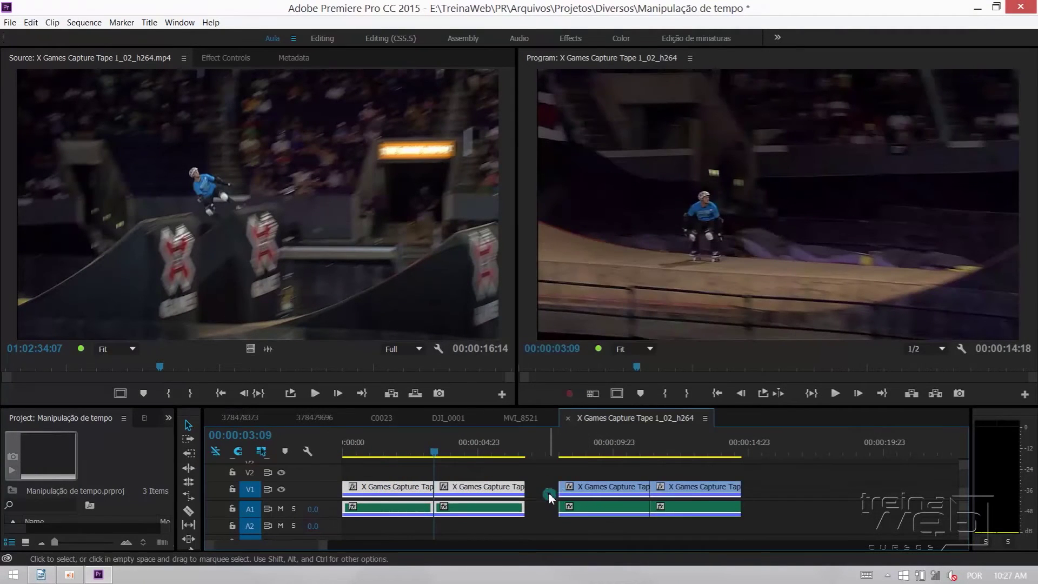
{"action": "left_click_drag", "start_coordinate": [568, 493], "coordinate": [533, 489]}
- Select the second and fourth clips in the X Games sequence
{"action": "left_click", "coordinate": [469, 452]}
{"action": "left_click", "coordinate": [480, 490]}
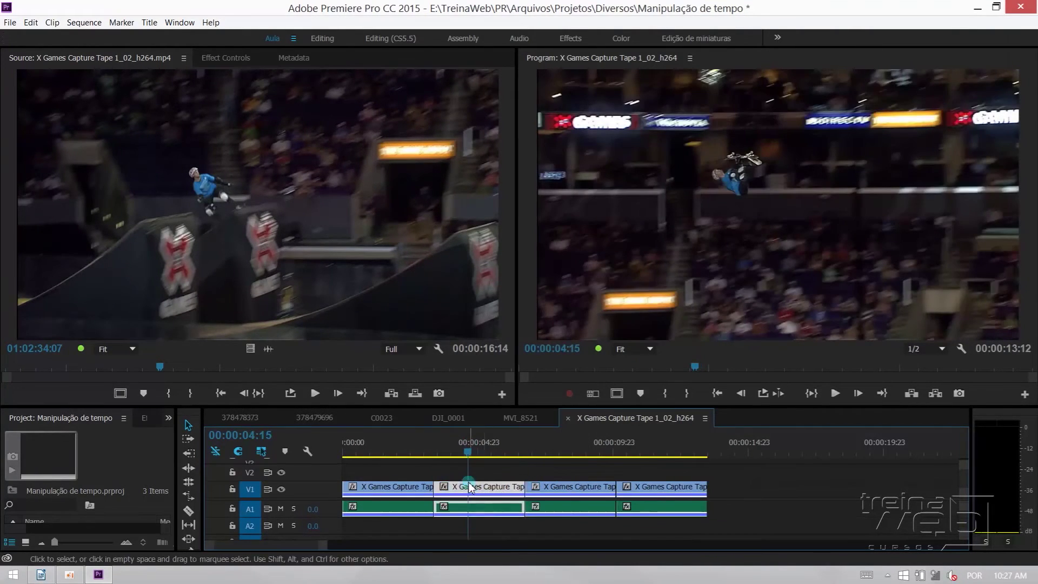
{"action": "left_click", "coordinate": [660, 490]}
{"action": "left_click", "coordinate": [496, 491], "text": "shift"}
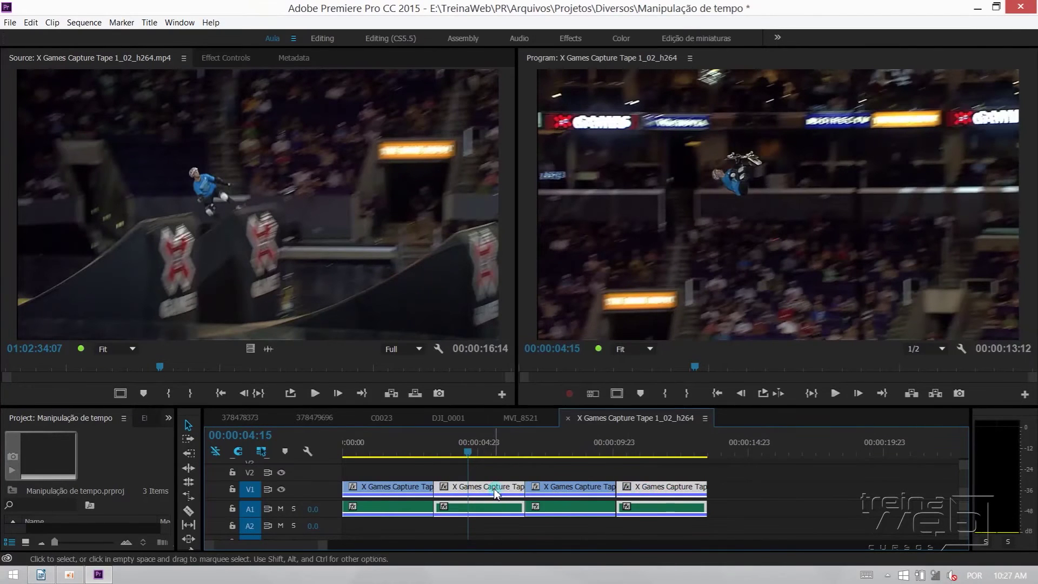
- Reverse the speed of the second and fourth clips with Ripple Edit turned off
{"action": "right_click", "coordinate": [496, 490]}
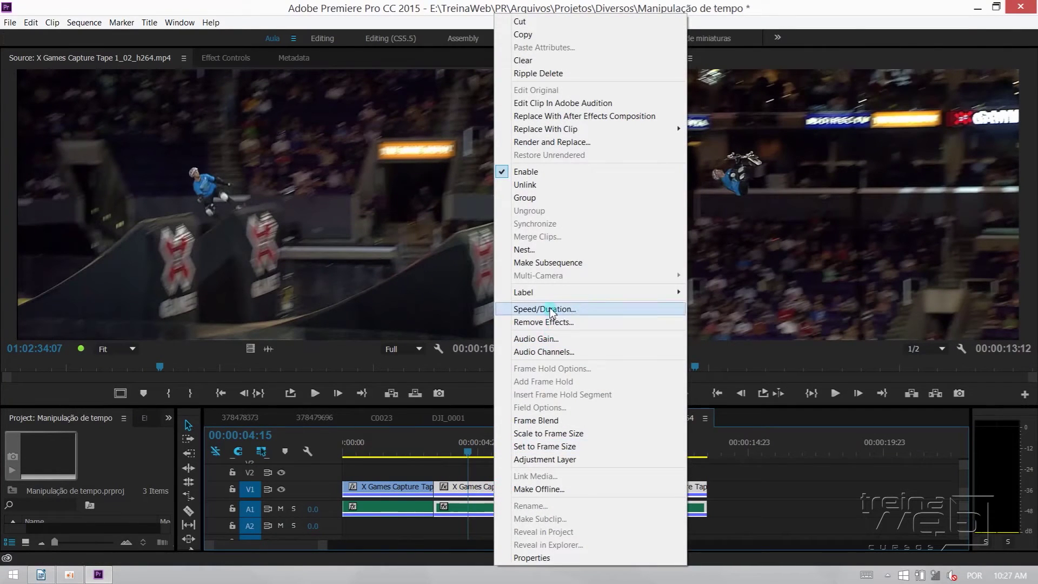
{"action": "left_click", "coordinate": [547, 309]}
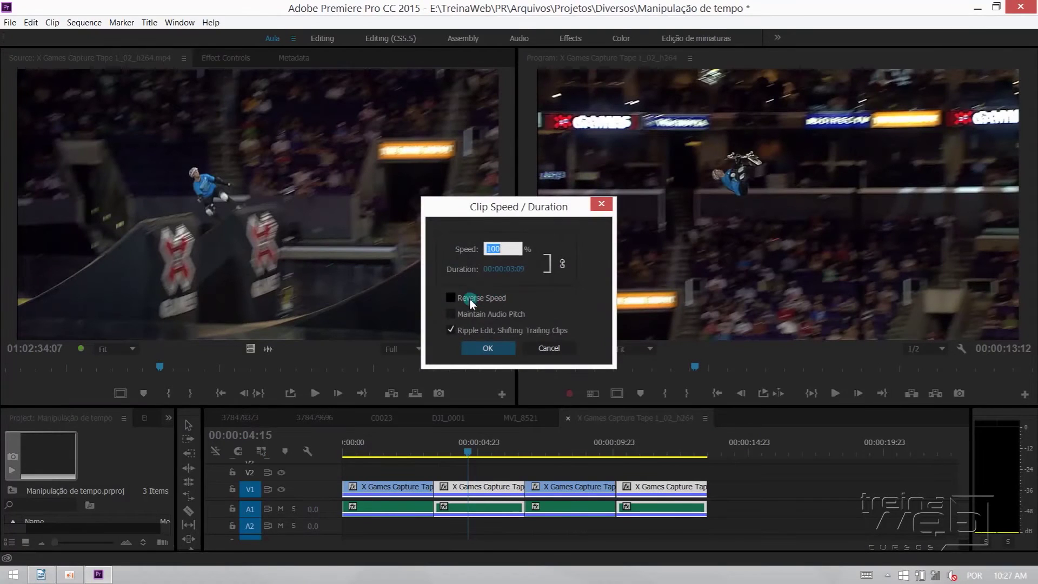
{"action": "left_click", "coordinate": [472, 298]}
{"action": "left_click", "coordinate": [474, 331]}
{"action": "left_click", "coordinate": [486, 349]}
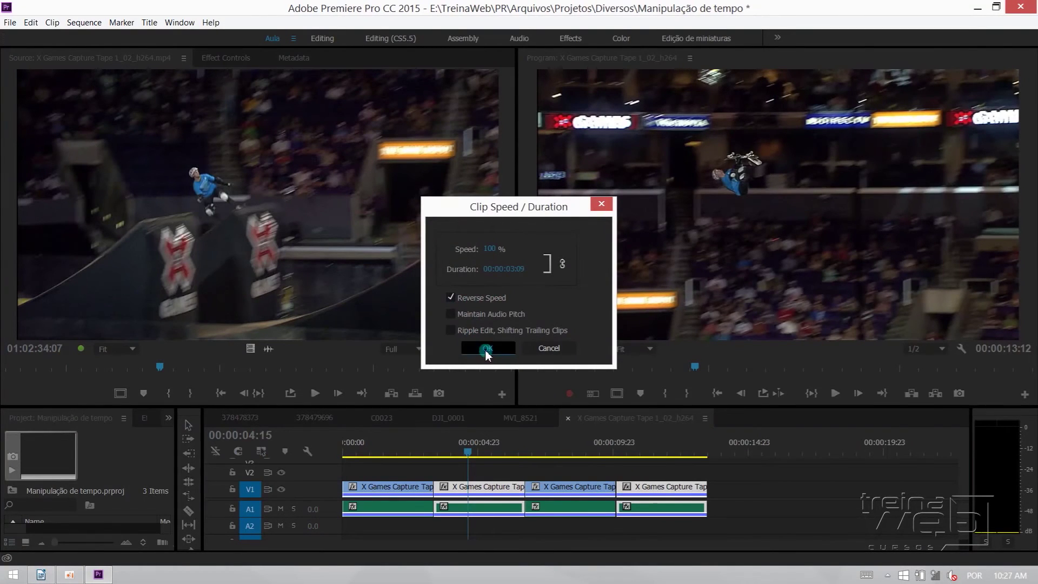
- Copy all four clips after the originals so eight clips play back to back
{"action": "left_click_drag", "start_coordinate": [550, 478], "coordinate": [601, 479]}
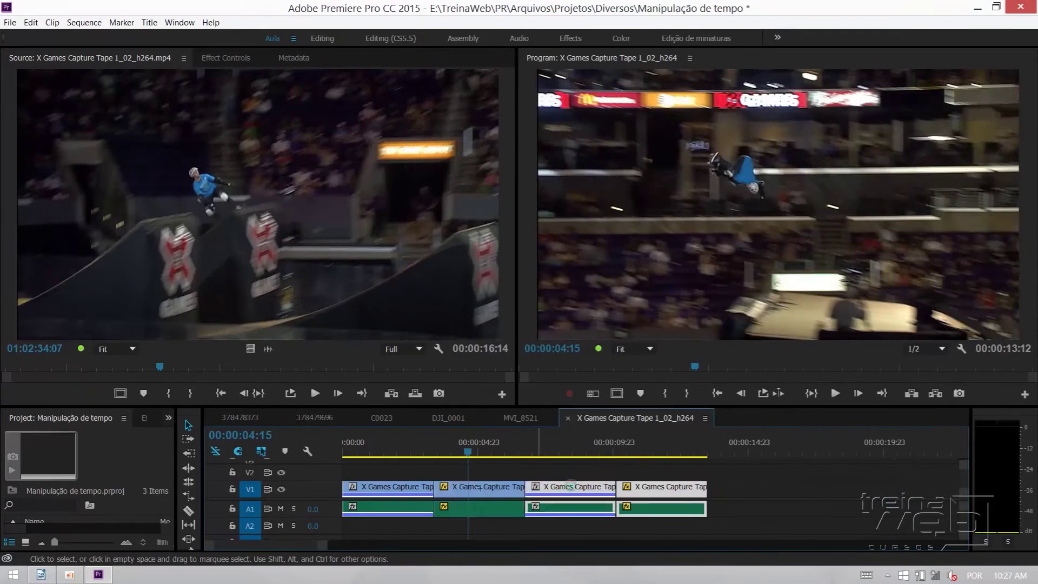
{"action": "key", "text": "ctrl+a"}
{"action": "mouse_move", "coordinate": [379, 489]}
{"action": "left_mouse_down"}
{"action": "mouse_move", "coordinate": [727, 496]}
{"action": "mouse_move", "coordinate": [708, 490]}
{"action": "left_mouse_up"}
{"action": "key", "text": "minus"}
{"action": "key", "text": "minus"}
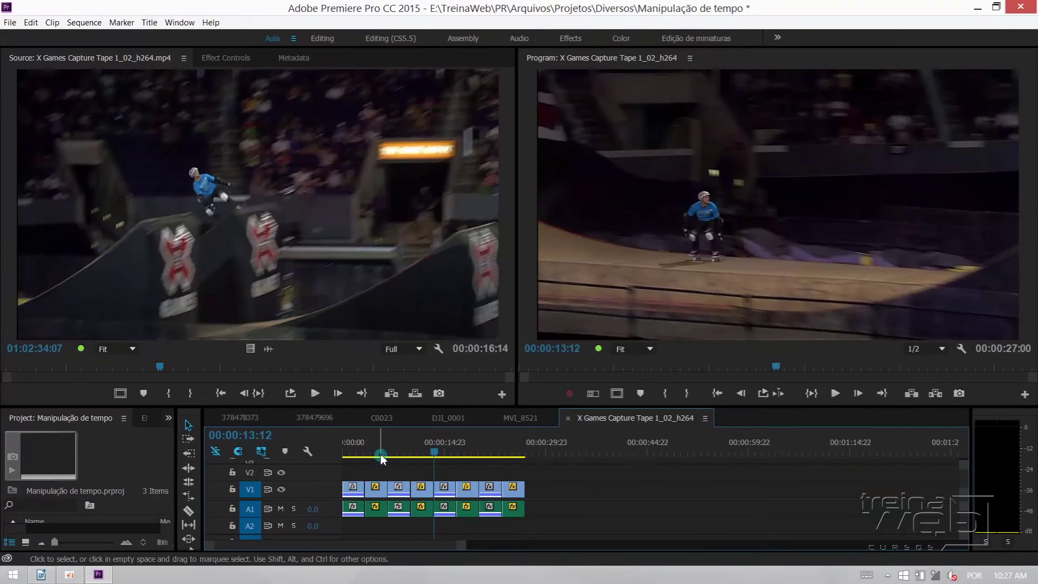
{"action": "mouse_move", "coordinate": [381, 458]}
{"action": "left_mouse_down"}
{"action": "mouse_move", "coordinate": [356, 454]}
{"action": "mouse_move", "coordinate": [402, 450]}
{"action": "mouse_move", "coordinate": [309, 450]}
{"action": "left_mouse_up"}
{"action": "key", "text": "ctrl+grave"}
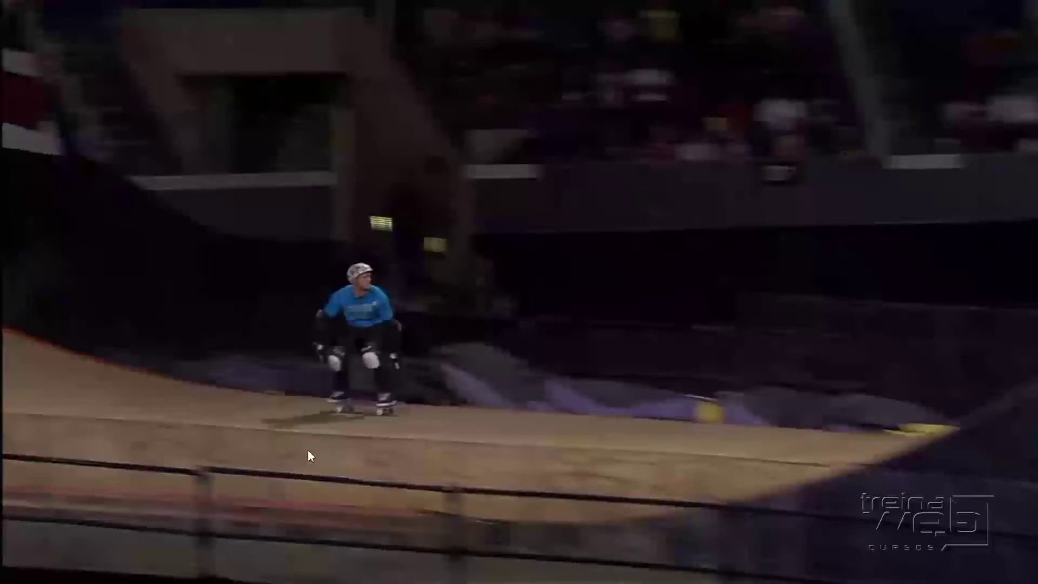
{"action": "key", "text": "space"}
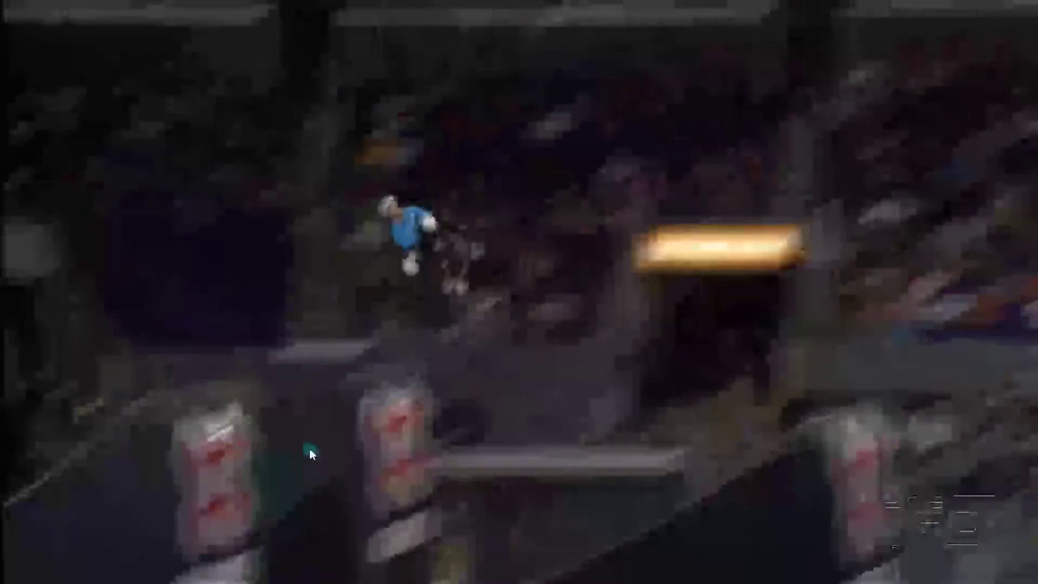
{"action": "key", "text": "Escape"}
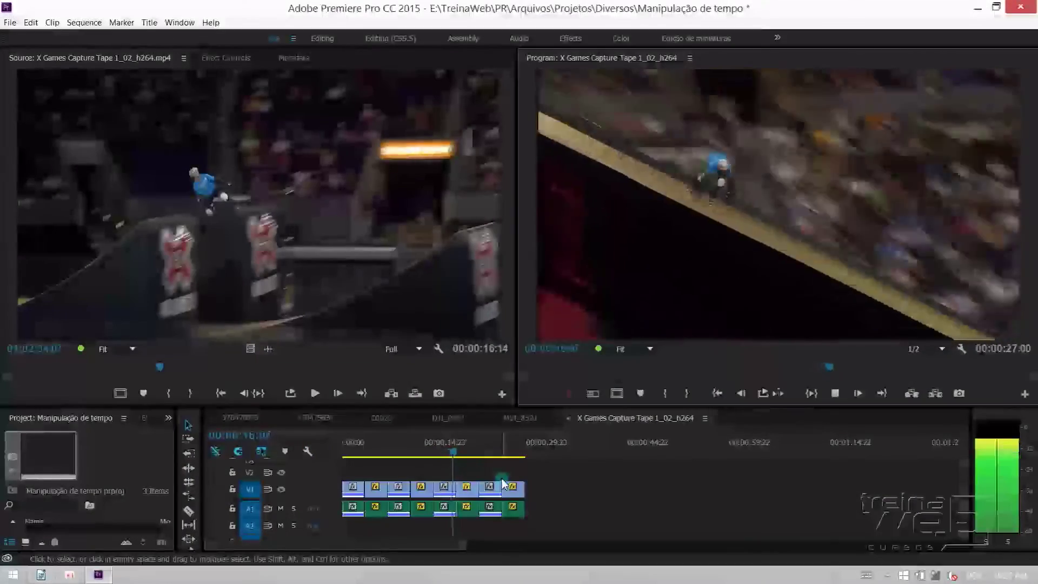
- Undo back to the single original X Games clip and play it from the start
{"action": "left_click_drag", "start_coordinate": [560, 480], "coordinate": [381, 524]}
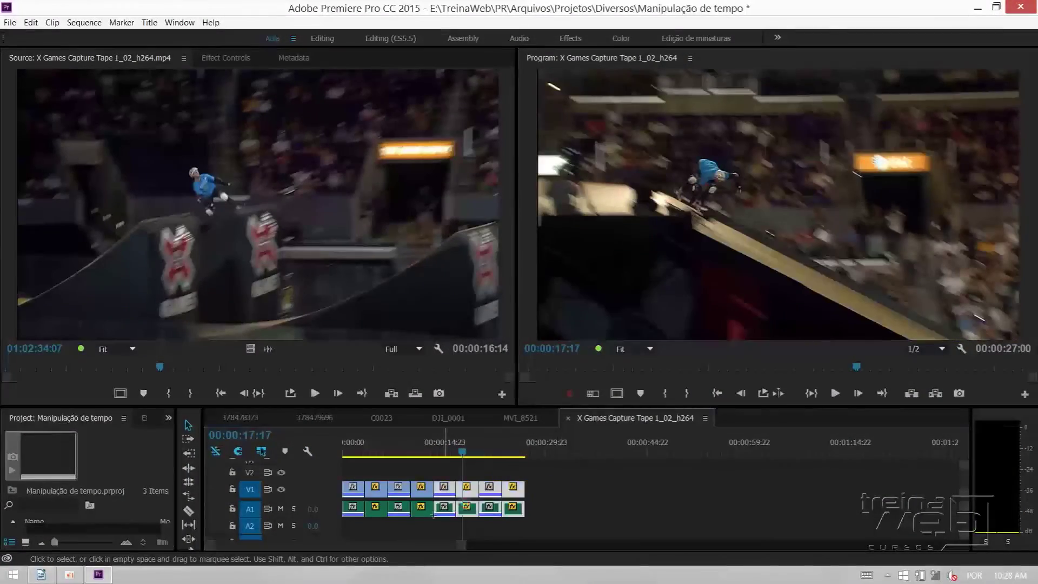
{"action": "key", "text": "ctrl+z"}
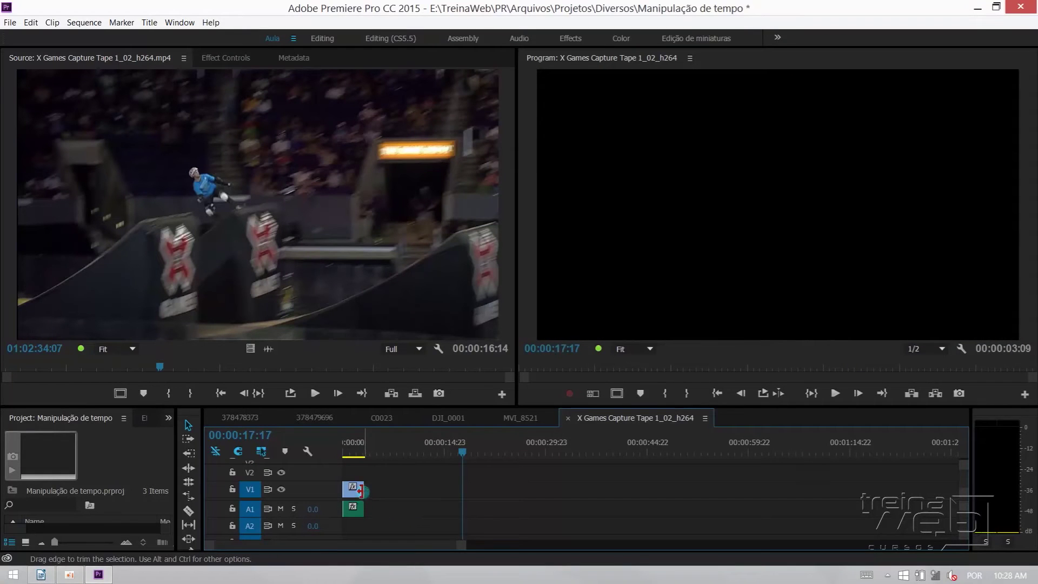
{"action": "key", "text": "Home"}
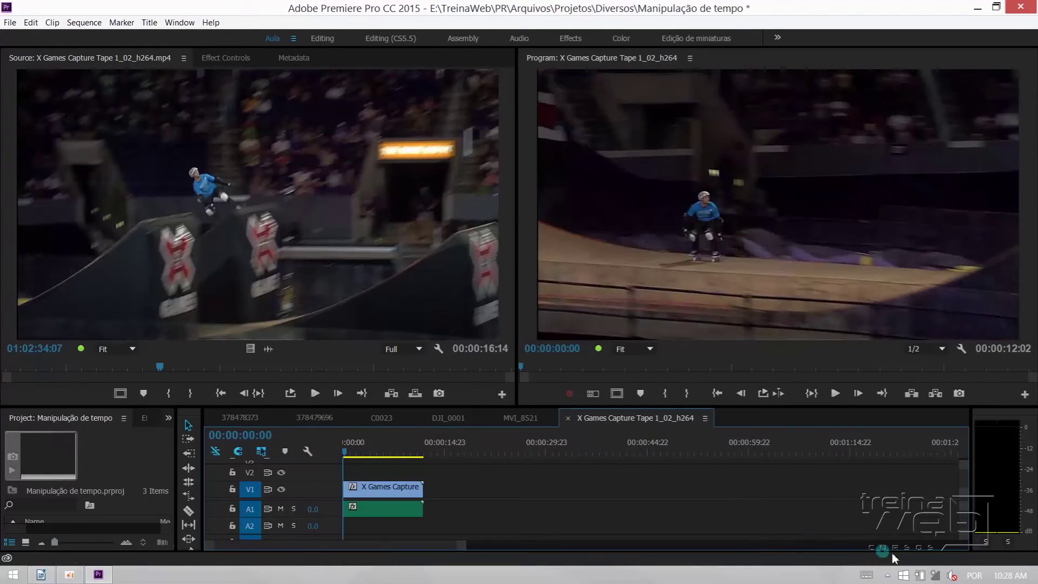
{"action": "left_click", "coordinate": [952, 576]}
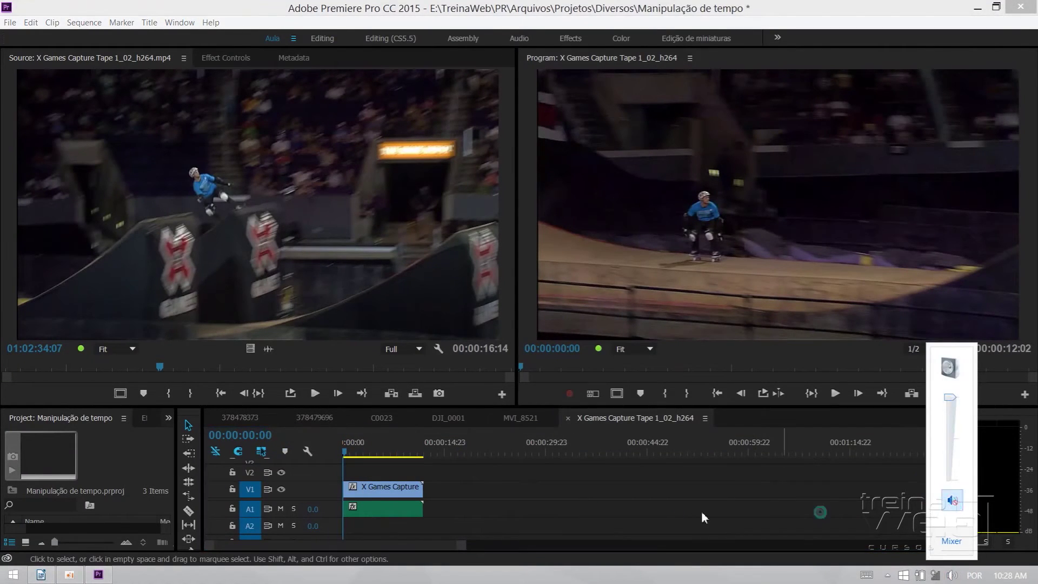
{"action": "left_click", "coordinate": [589, 486]}
{"action": "key", "text": "space"}
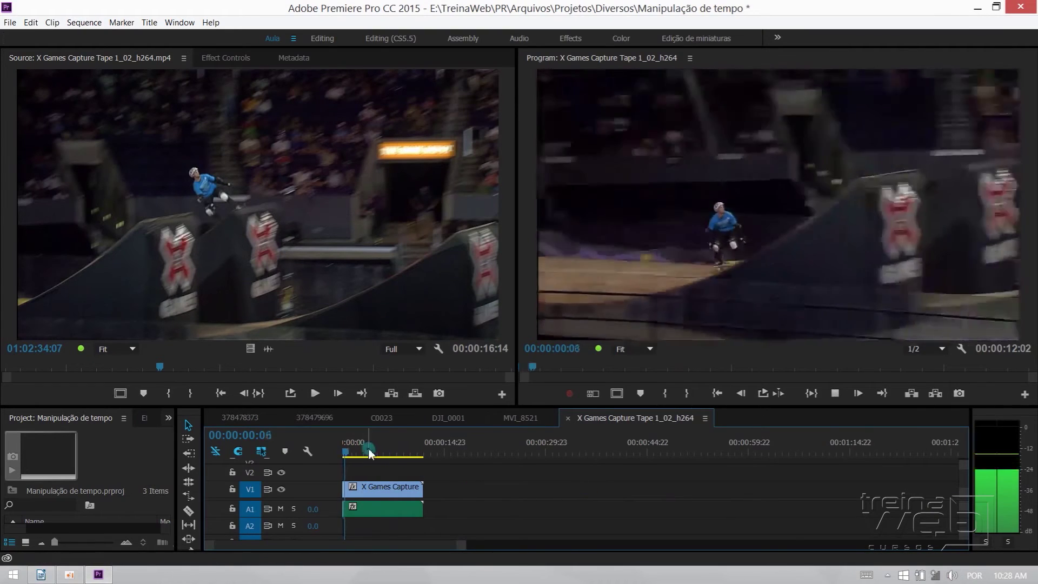
- Adjust the X Games clip's audio gain by 3 dB
{"action": "right_click", "coordinate": [361, 513]}
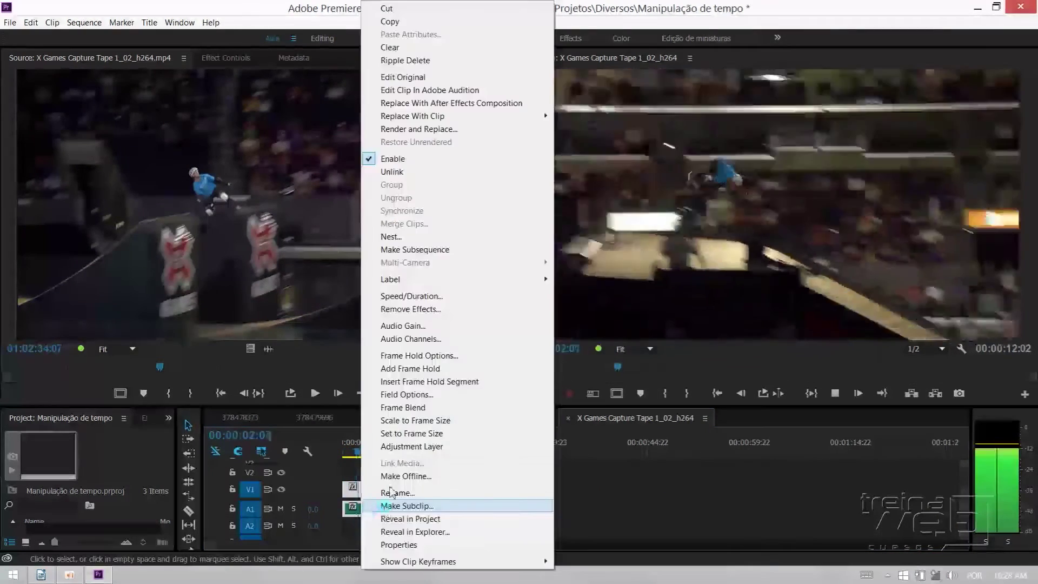
{"action": "left_click", "coordinate": [403, 326]}
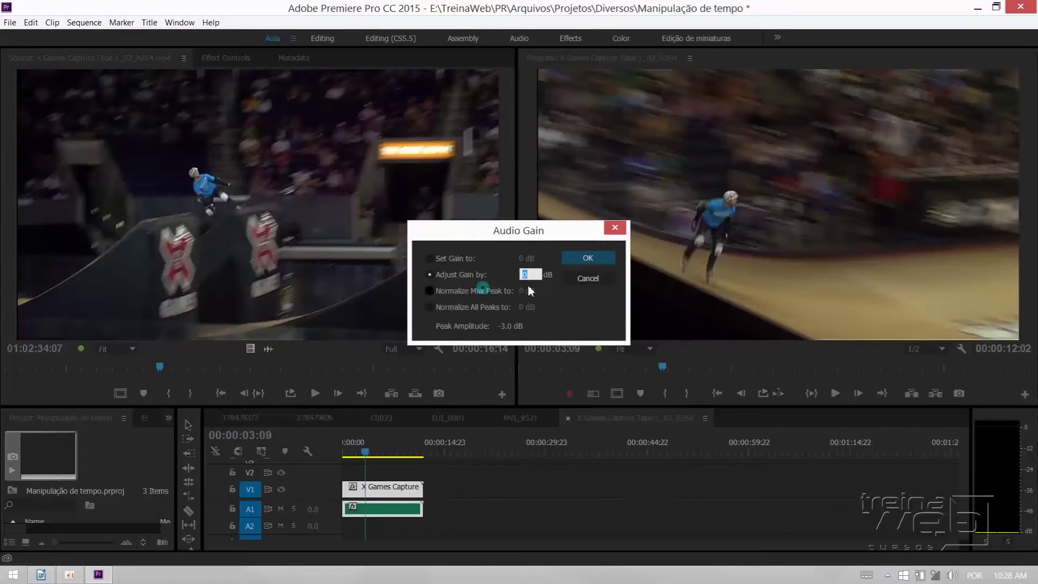
{"action": "type", "text": "3"}
{"action": "key", "text": "Return"}
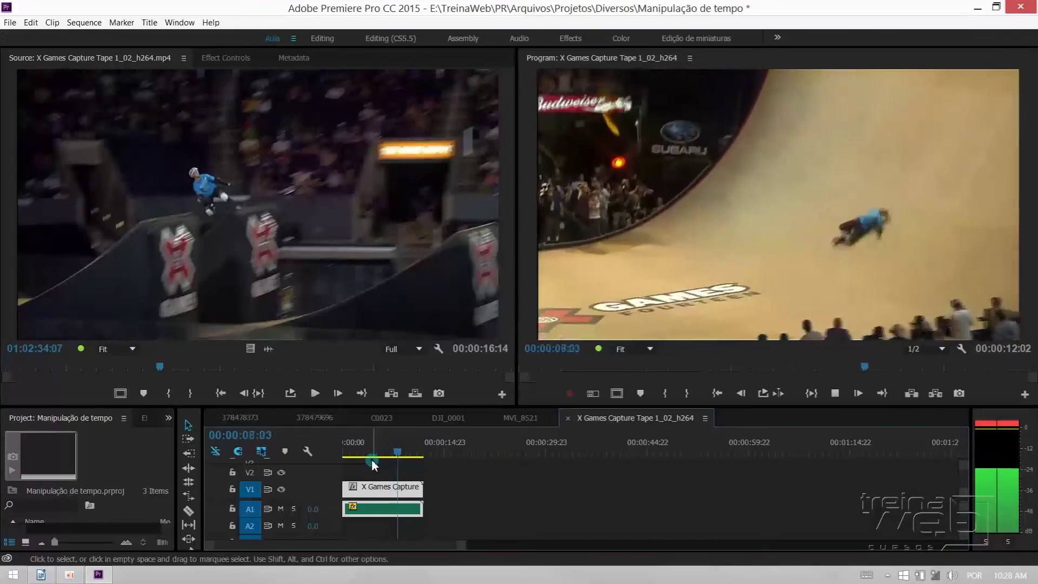
- Set the X Games clip to 50% speed (00:00:24:04) and enlarge the timeline panel
{"action": "right_click", "coordinate": [397, 493]}
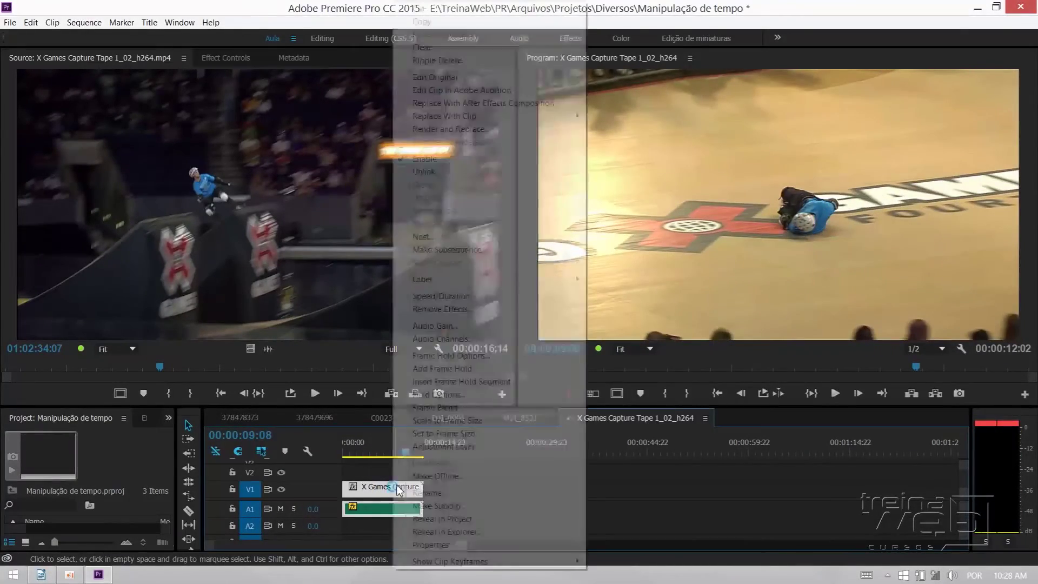
{"action": "left_click", "coordinate": [453, 296]}
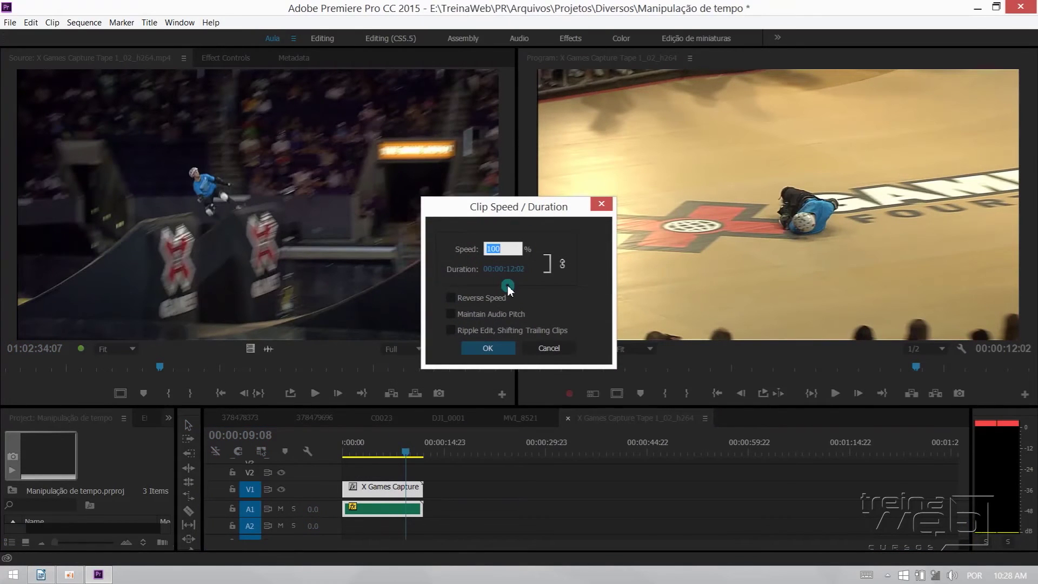
{"action": "type", "text": "50"}
{"action": "left_click", "coordinate": [494, 348]}
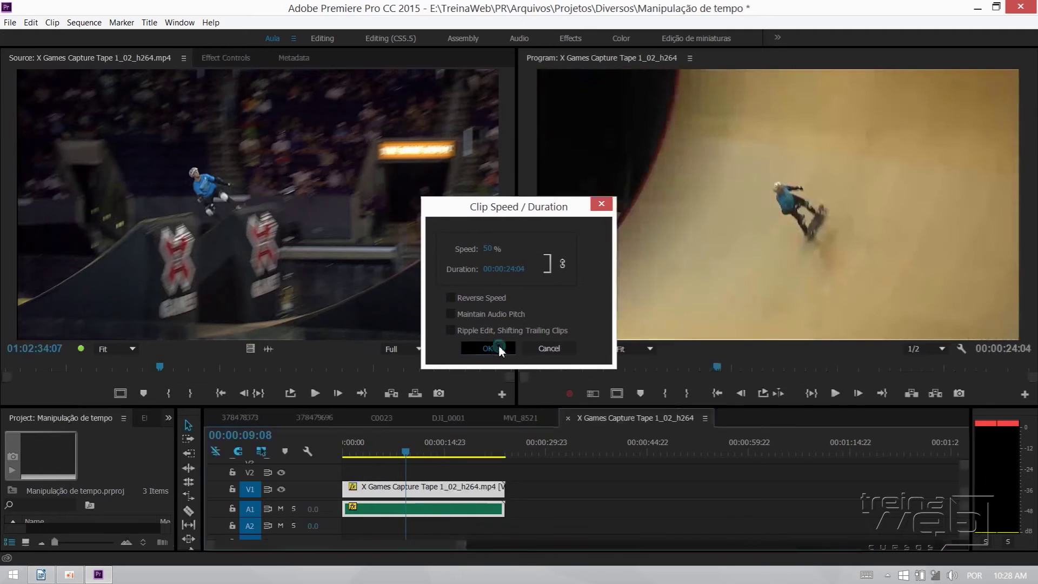
{"action": "left_click_drag", "start_coordinate": [379, 451], "coordinate": [313, 449]}
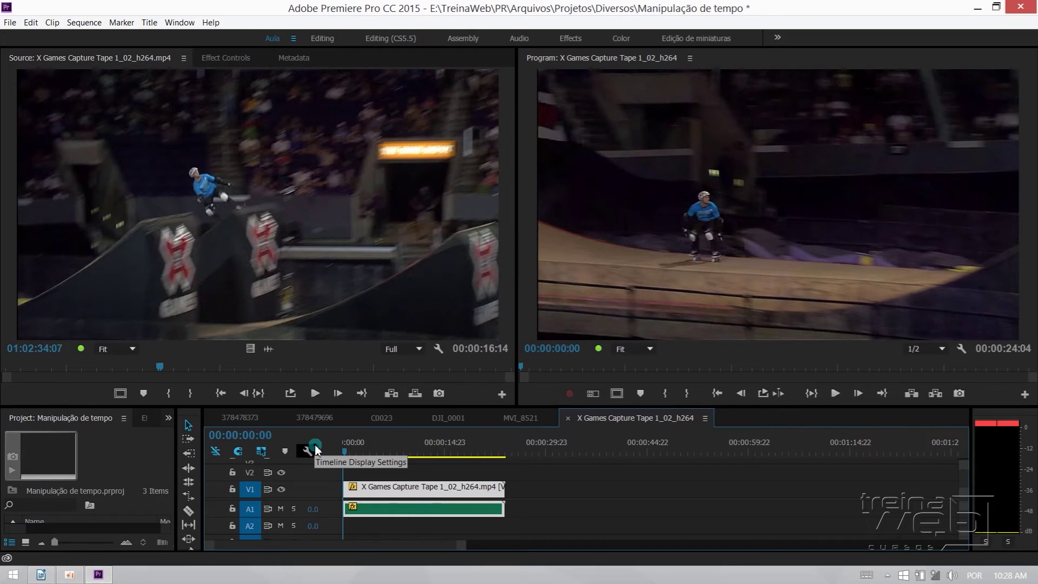
{"action": "left_click_drag", "start_coordinate": [353, 406], "coordinate": [354, 340]}
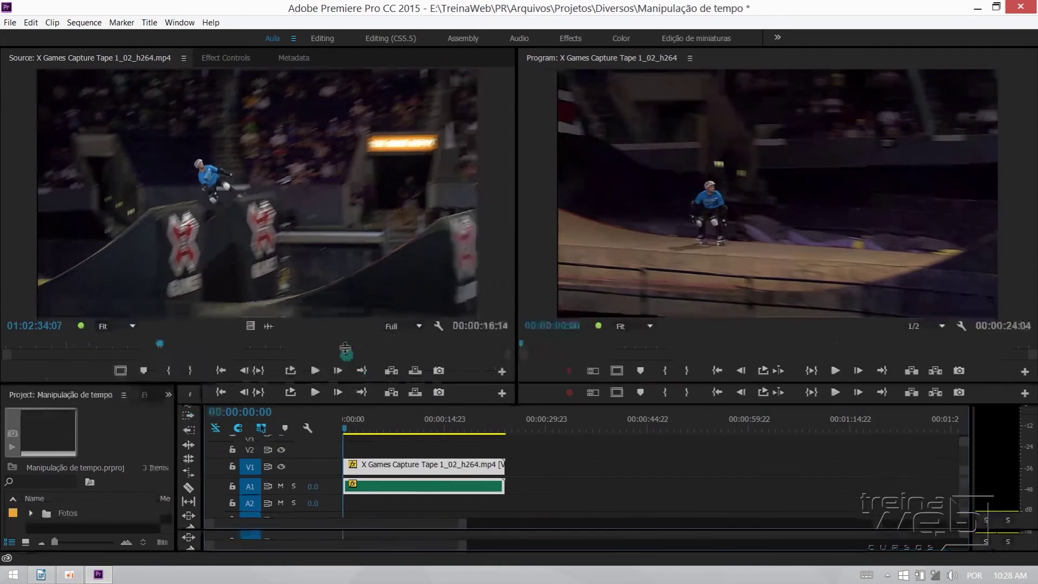
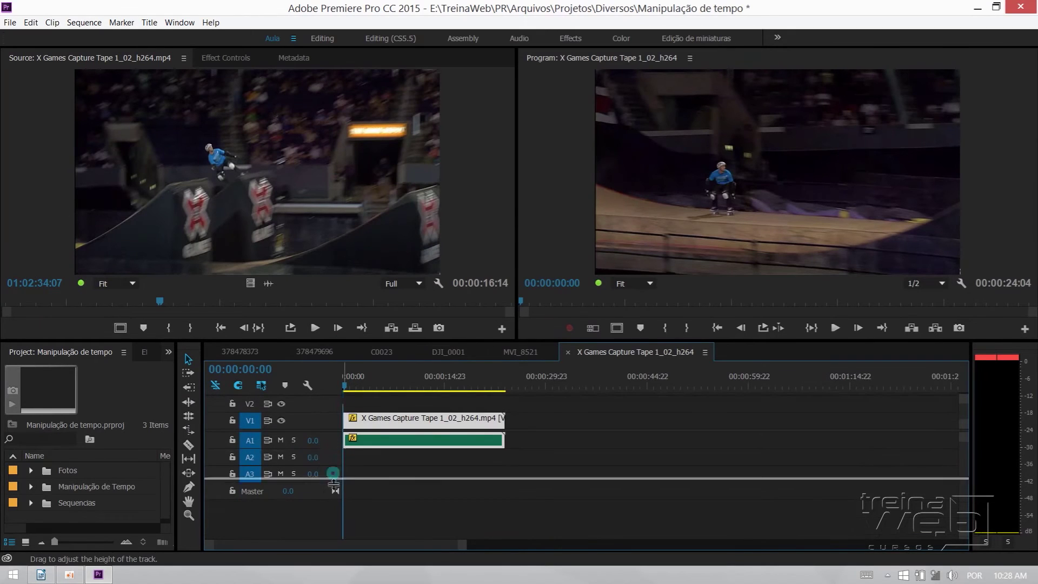
- Zoom the timeline in on the skate clip and preview the 50%-speed playback
{"action": "key", "text": "="}
{"action": "key", "text": "="}
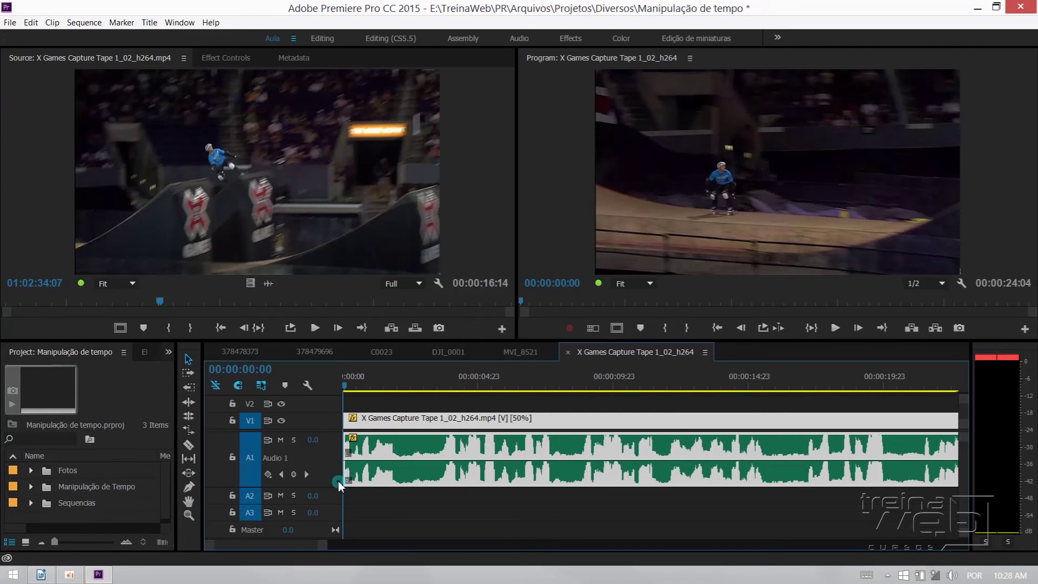
{"action": "key", "text": "space"}
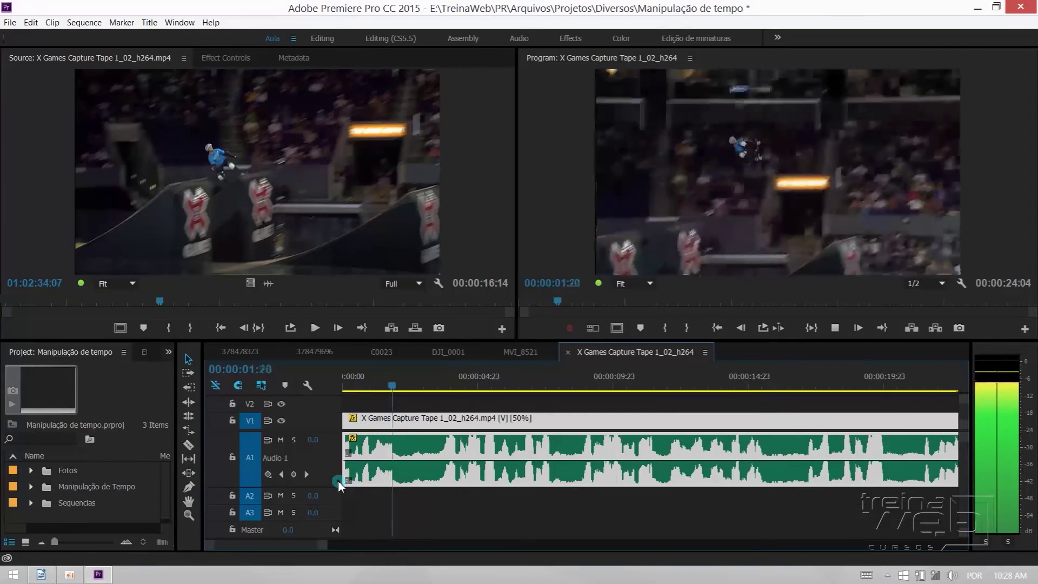
{"action": "key", "text": "minus"}
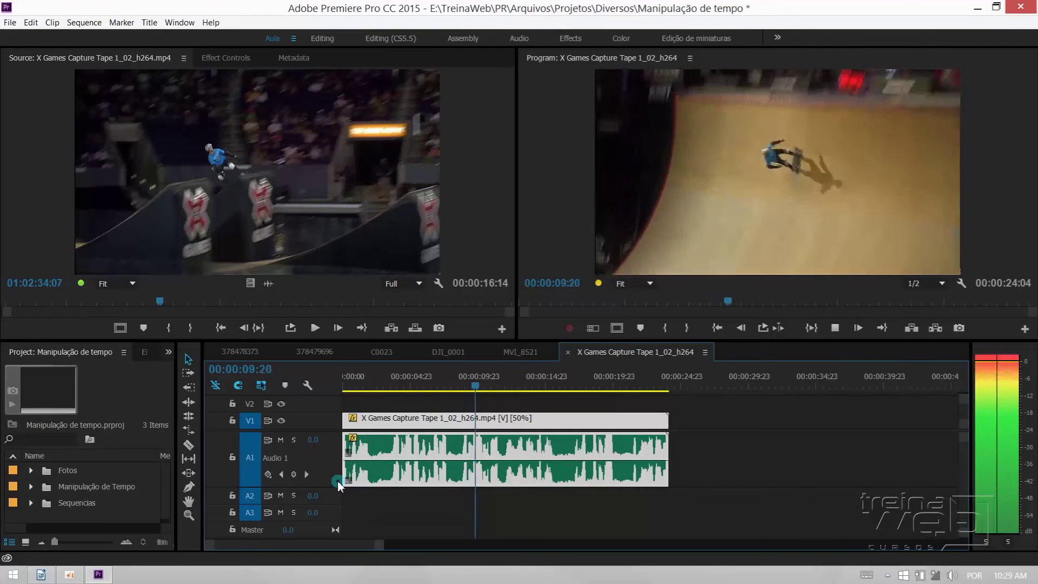
{"action": "key", "text": "space"}
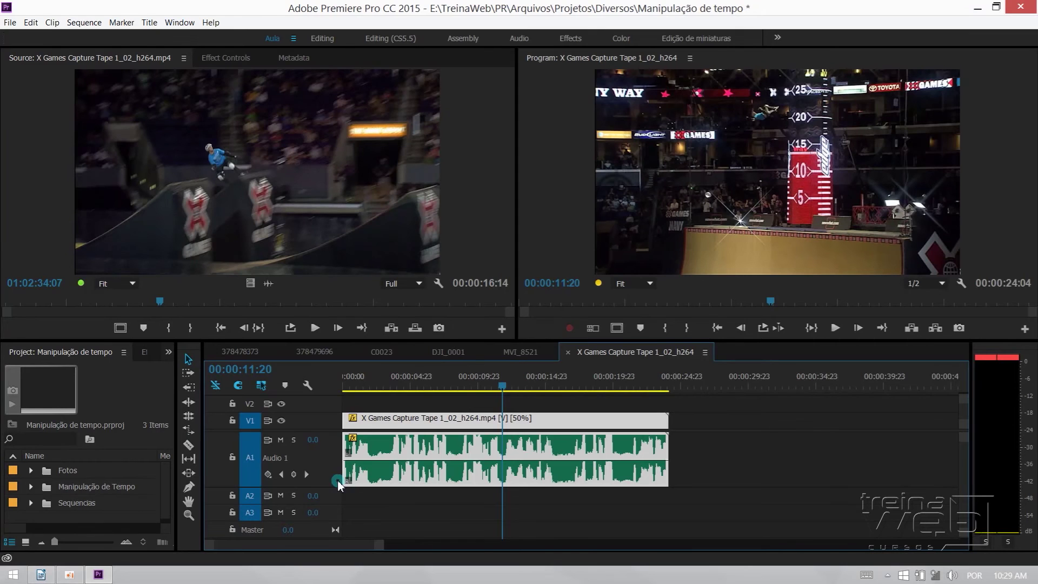
- Turn on Maintain Audio Pitch for the 50%-speed clip and play it from 00:00:03:04
{"action": "right_click", "coordinate": [451, 452]}
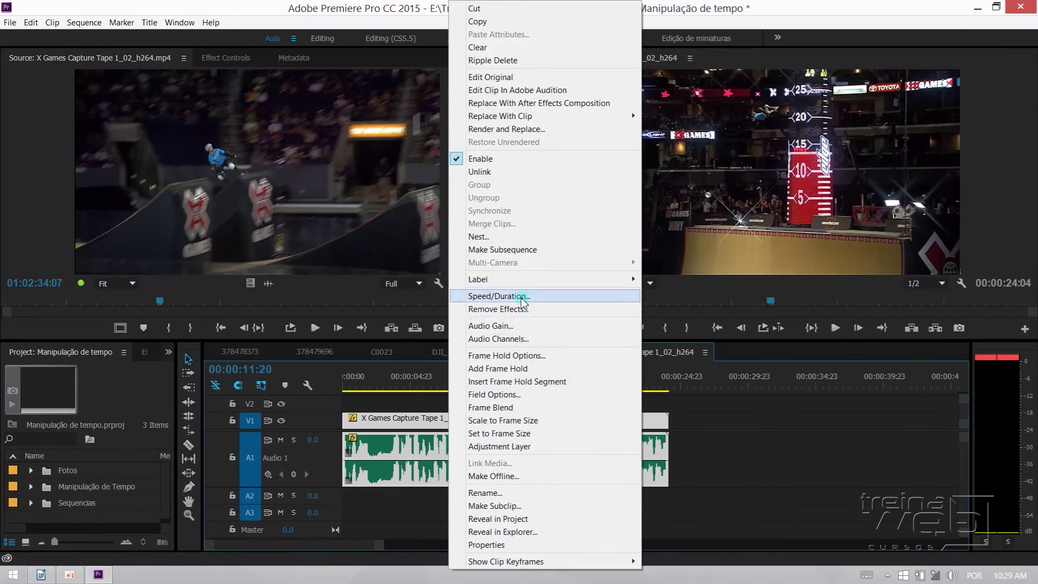
{"action": "left_click", "coordinate": [523, 298]}
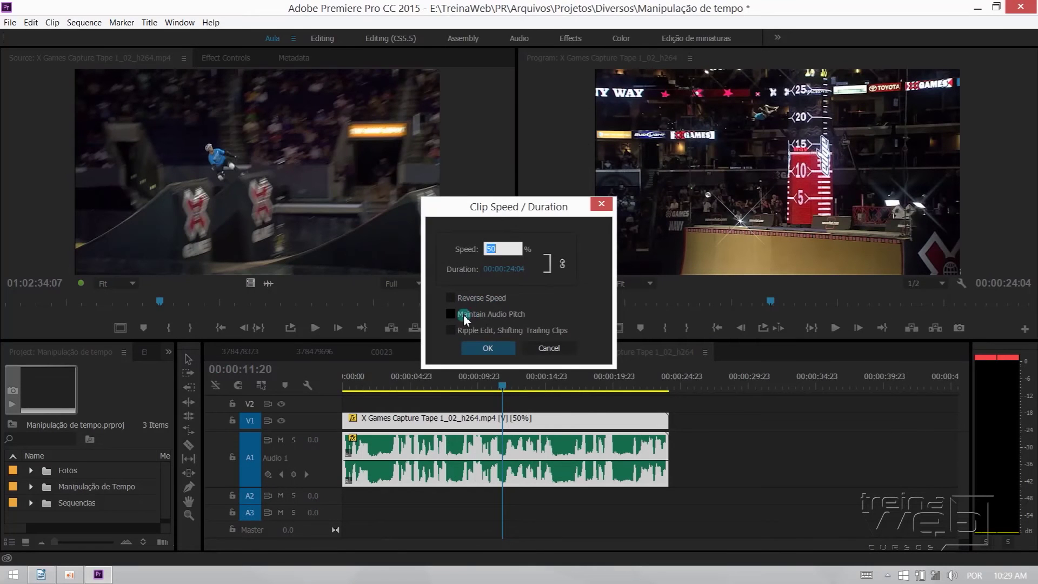
{"action": "left_click", "coordinate": [494, 314]}
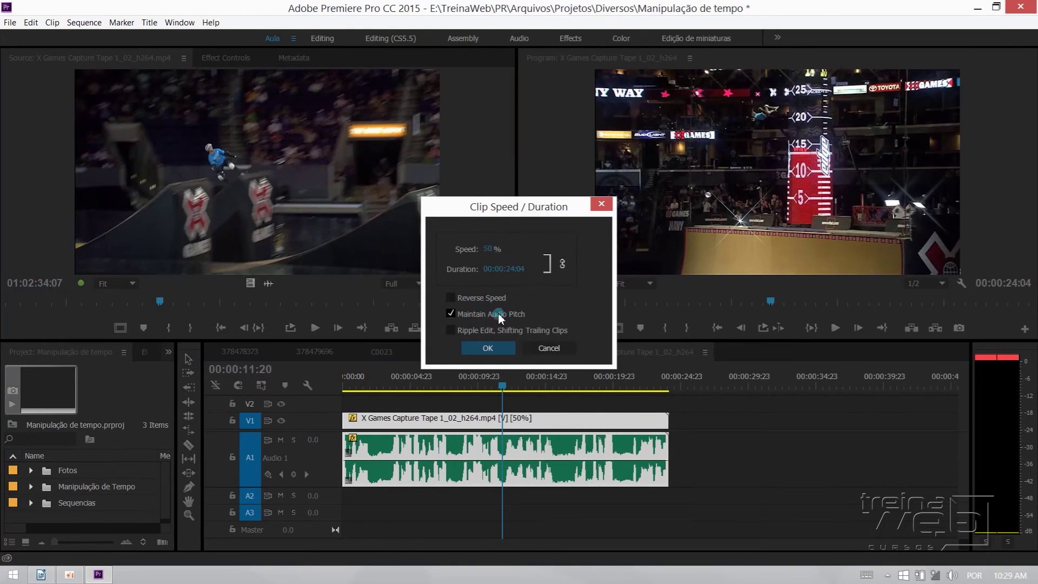
{"action": "left_click", "coordinate": [489, 348]}
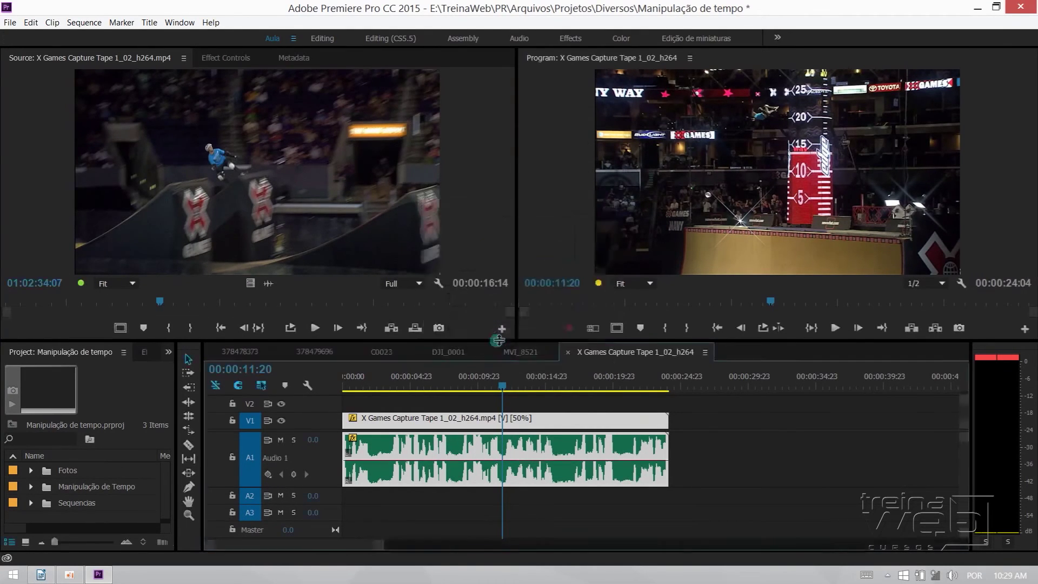
{"action": "left_click", "coordinate": [387, 380]}
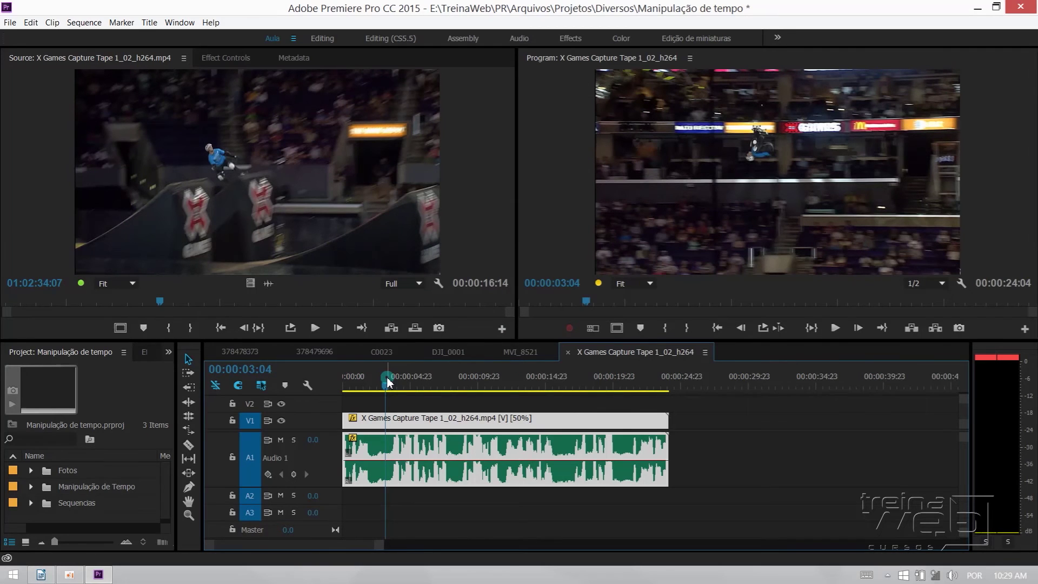
{"action": "key", "text": "space"}
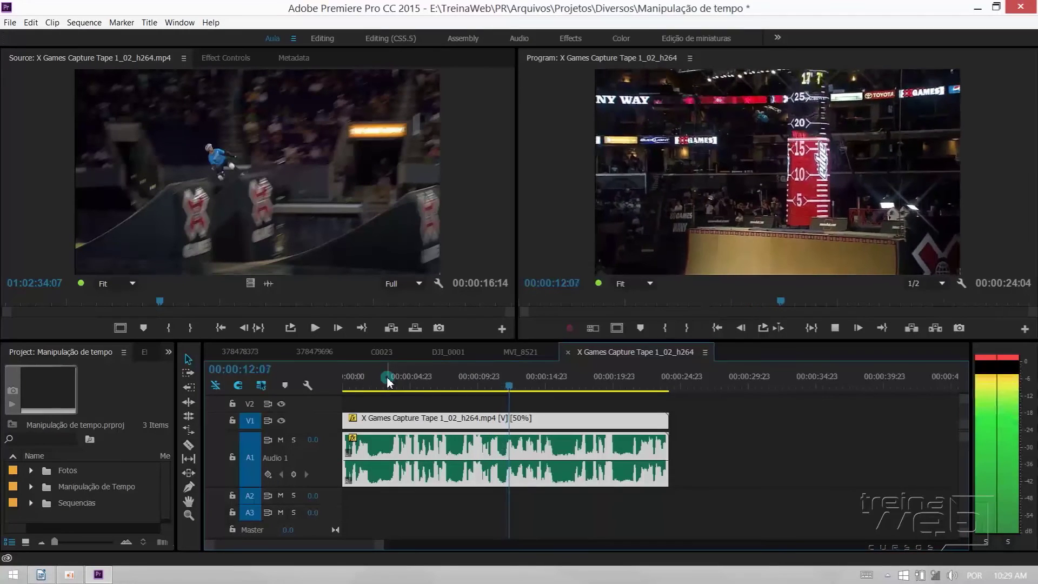
- Stop playback and change the clip's speed to 90% in Speed/Duration
{"action": "left_click", "coordinate": [444, 442]}
{"action": "right_click", "coordinate": [466, 468]}
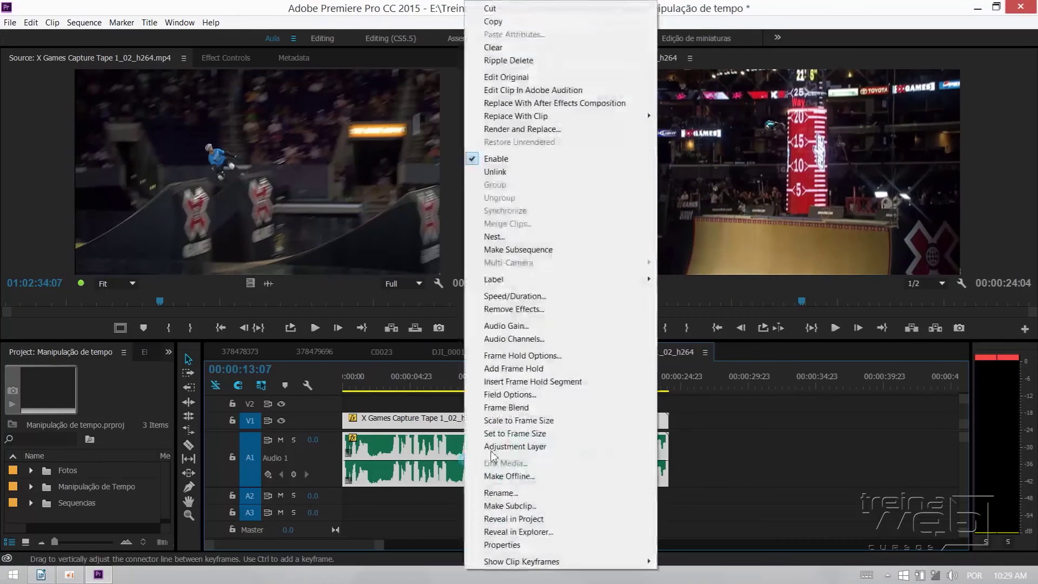
{"action": "left_click", "coordinate": [523, 299]}
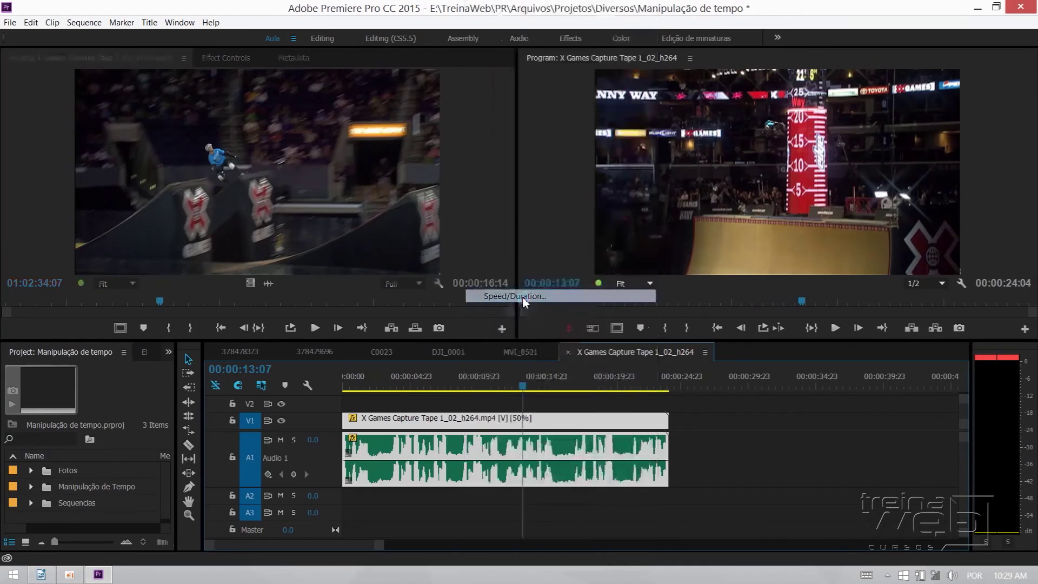
{"action": "type", "text": "90"}
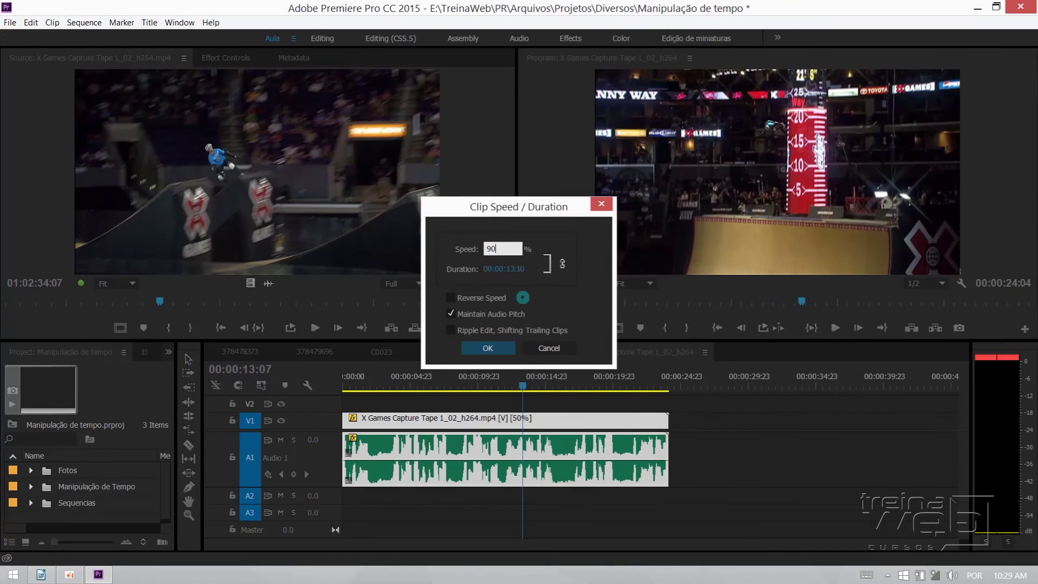
{"action": "left_click", "coordinate": [491, 356]}
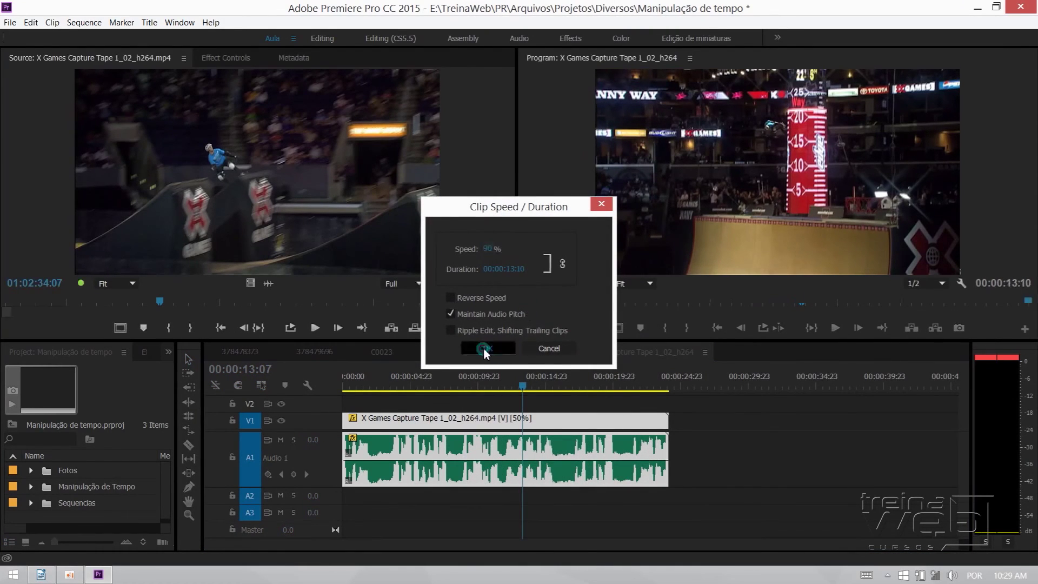
{"action": "left_click", "coordinate": [371, 418]}
- Alt-drag a copy after the clip and set it to 100% speed without Maintain Audio Pitch
{"action": "left_click_drag", "start_coordinate": [372, 420], "coordinate": [551, 420]}
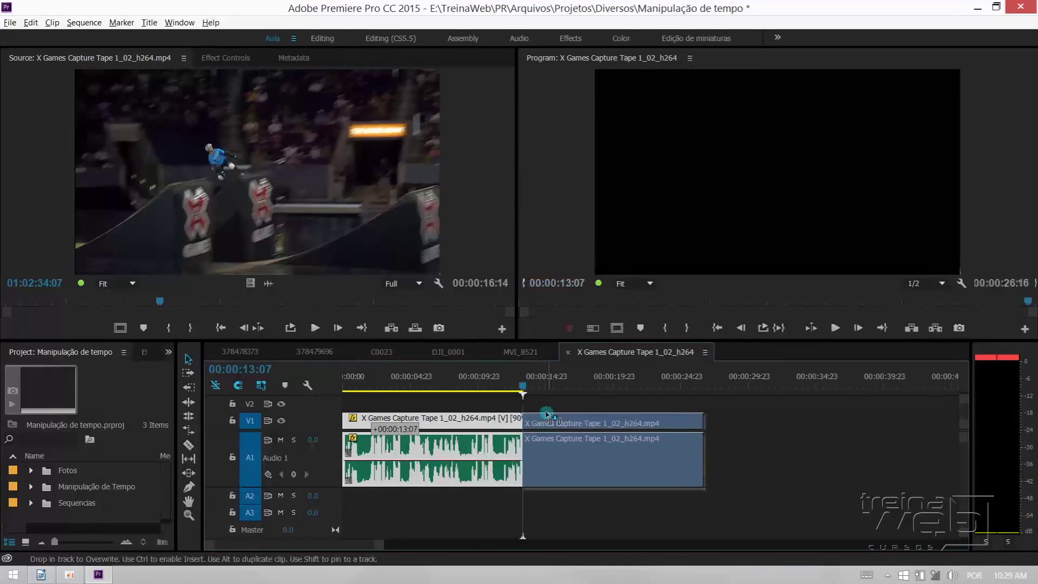
{"action": "right_click", "coordinate": [547, 419]}
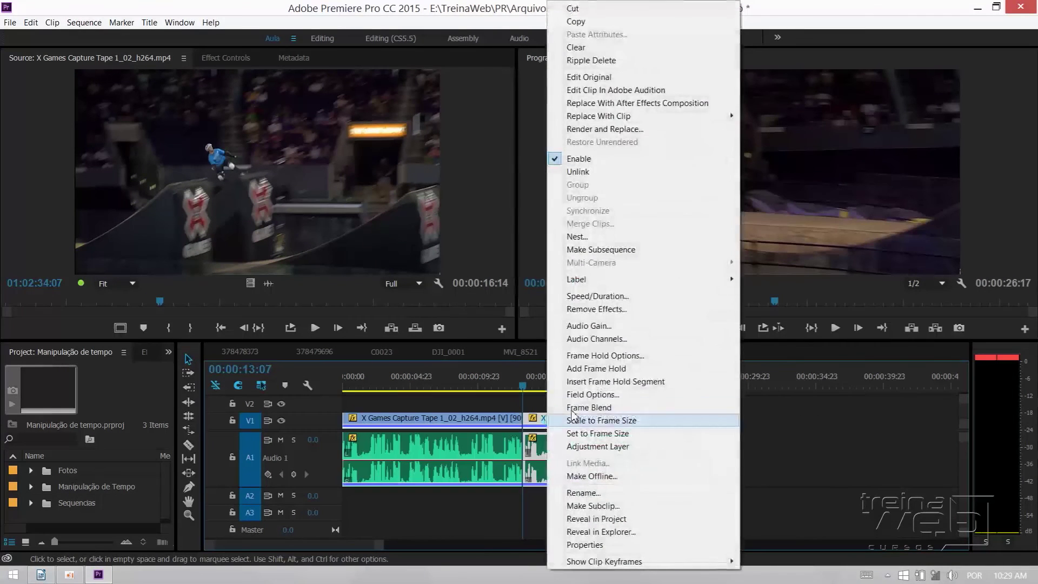
{"action": "left_click", "coordinate": [591, 296]}
{"action": "type", "text": "100"}
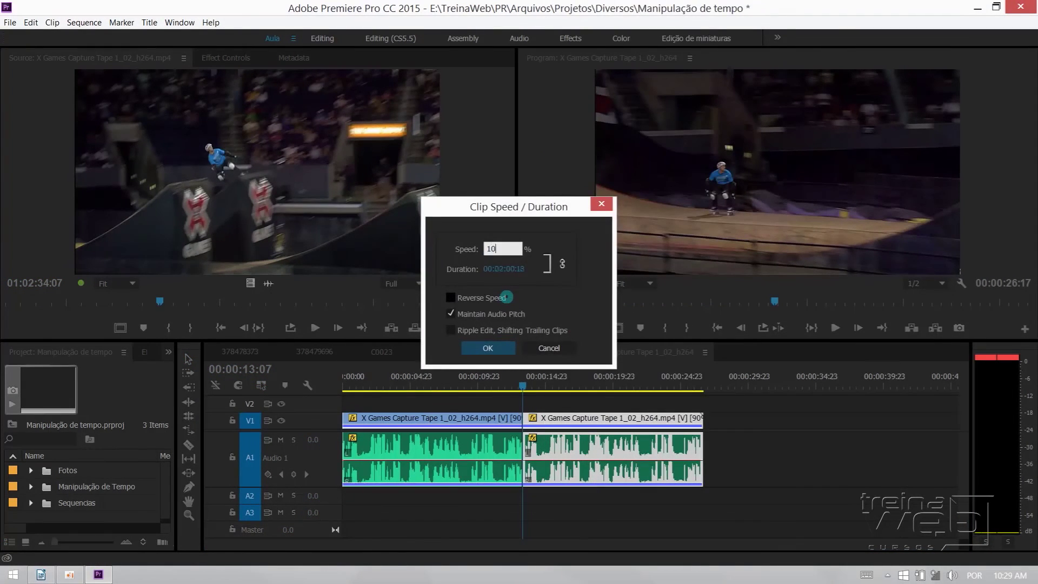
{"action": "left_click", "coordinate": [480, 313]}
{"action": "left_click", "coordinate": [493, 347]}
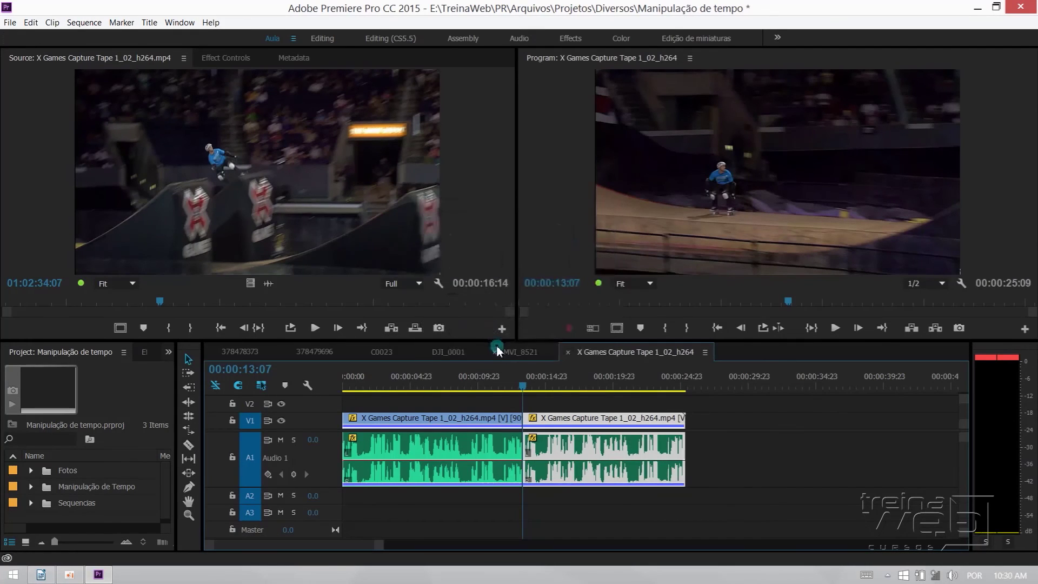
{"action": "left_click", "coordinate": [370, 385]}
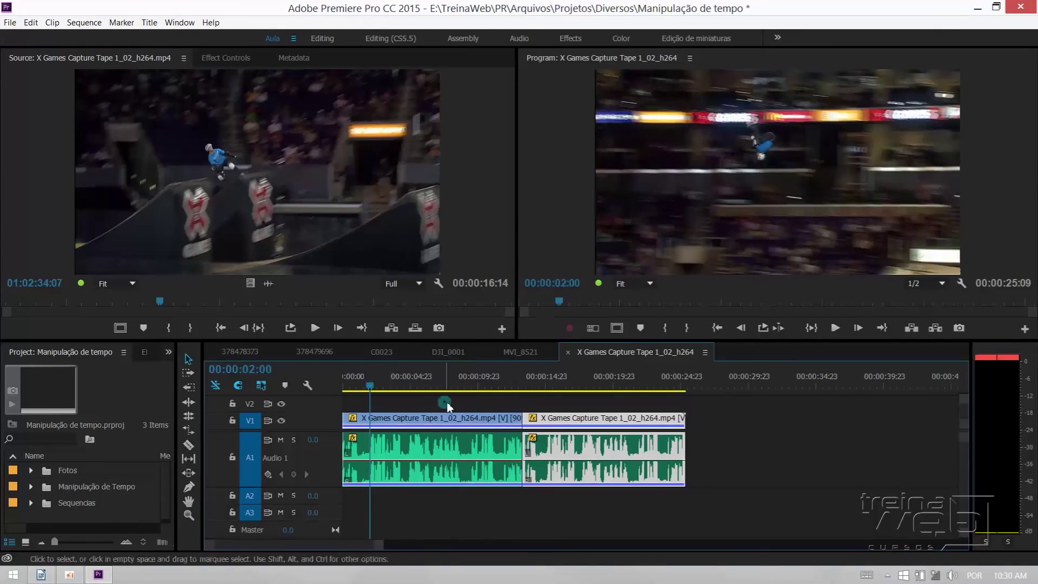
{"action": "key", "text": "Return"}
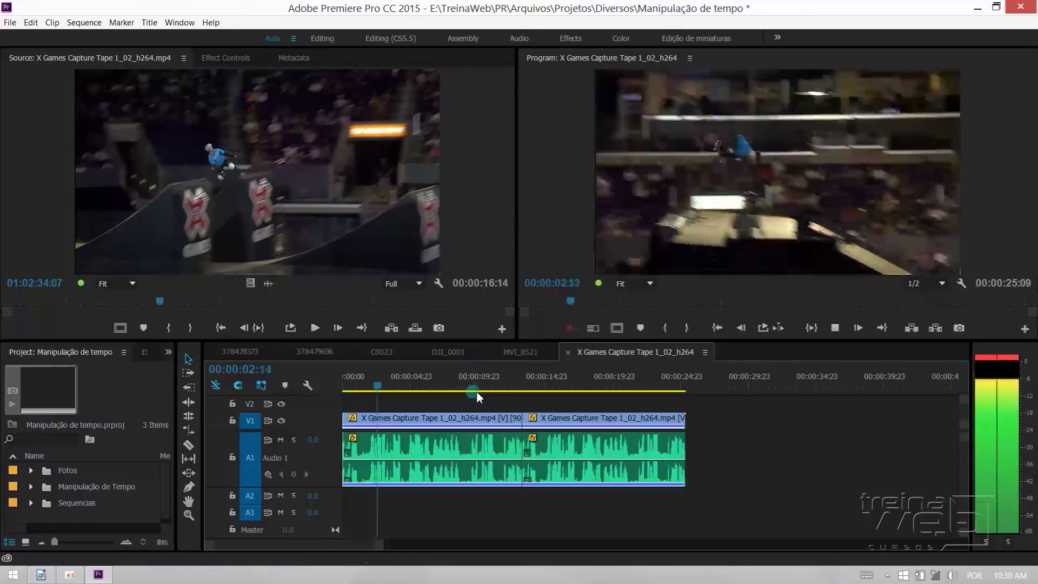
{"action": "left_click_drag", "start_coordinate": [530, 385], "coordinate": [547, 382]}
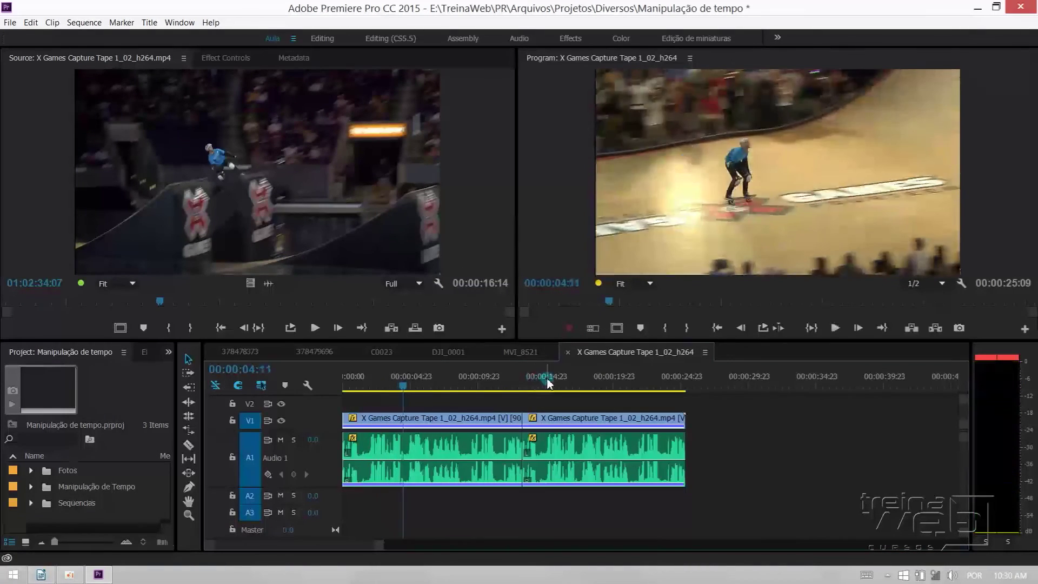
{"action": "key", "text": "space"}
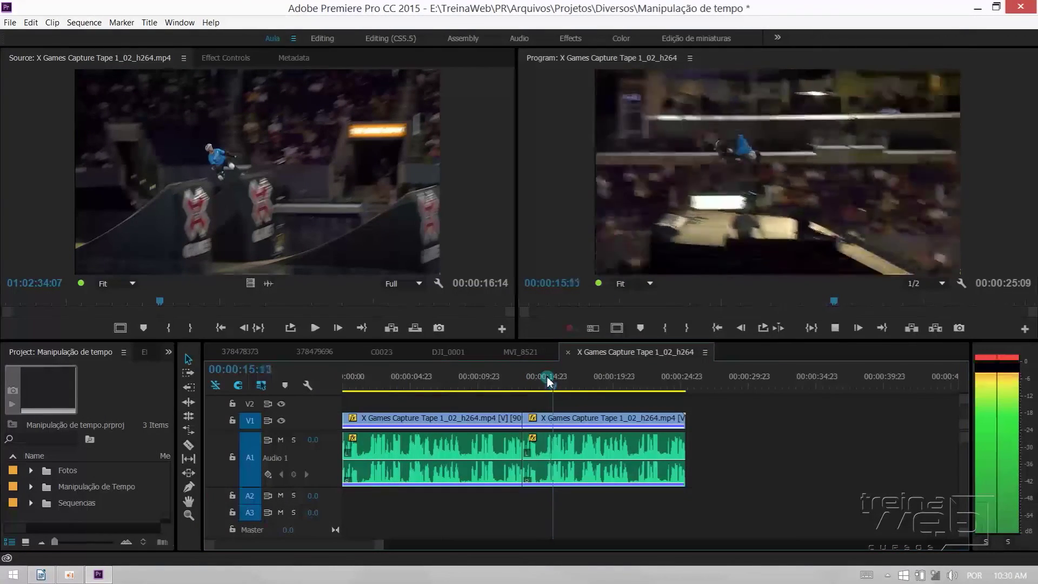
{"action": "key", "text": "space"}
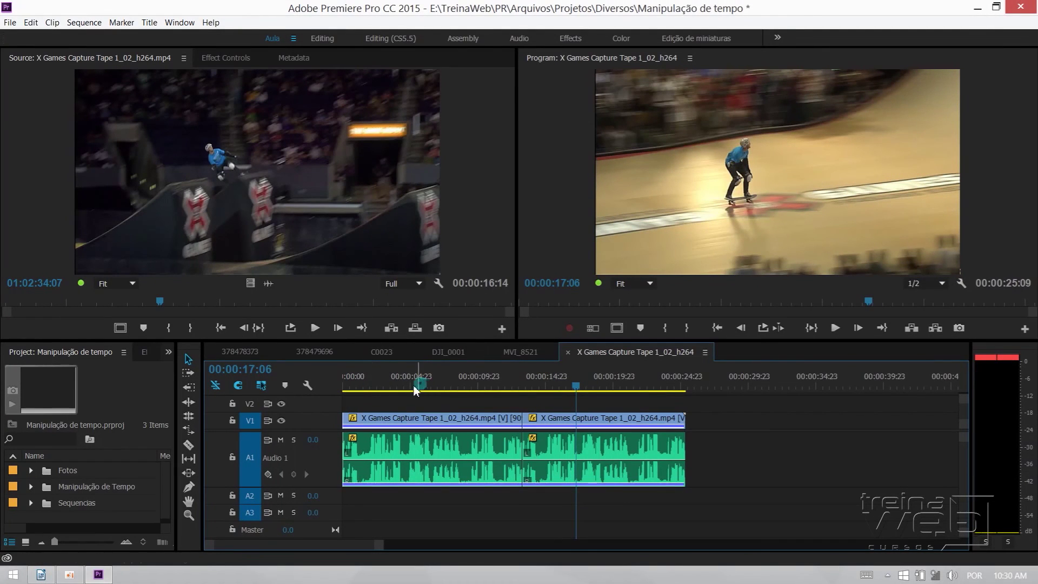
{"action": "left_click", "coordinate": [383, 438]}
{"action": "right_click", "coordinate": [383, 438]}
{"action": "left_click", "coordinate": [459, 296]}
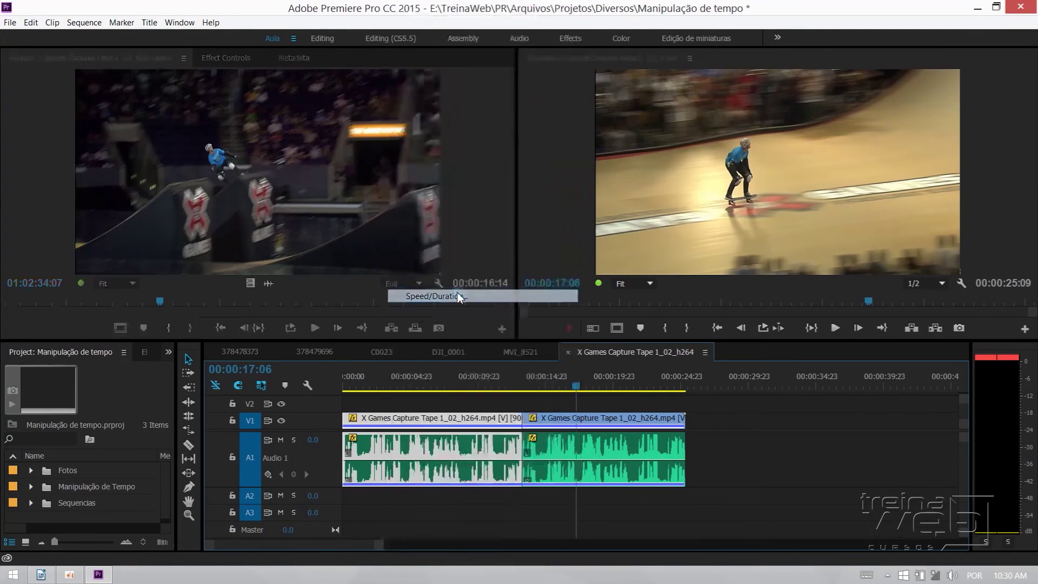
{"action": "left_click", "coordinate": [488, 348]}
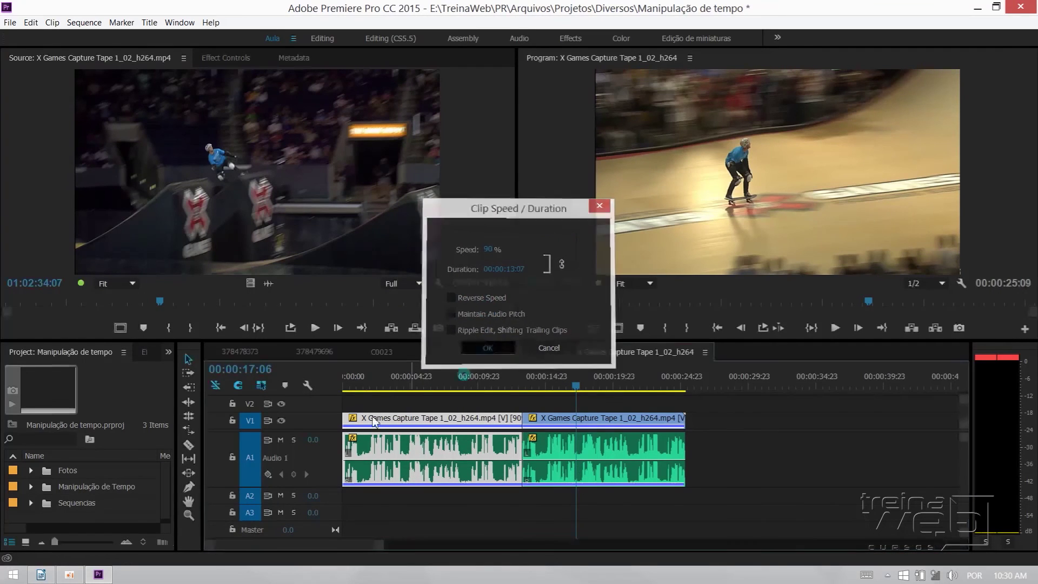
{"action": "left_click", "coordinate": [375, 385]}
{"action": "key", "text": "space"}
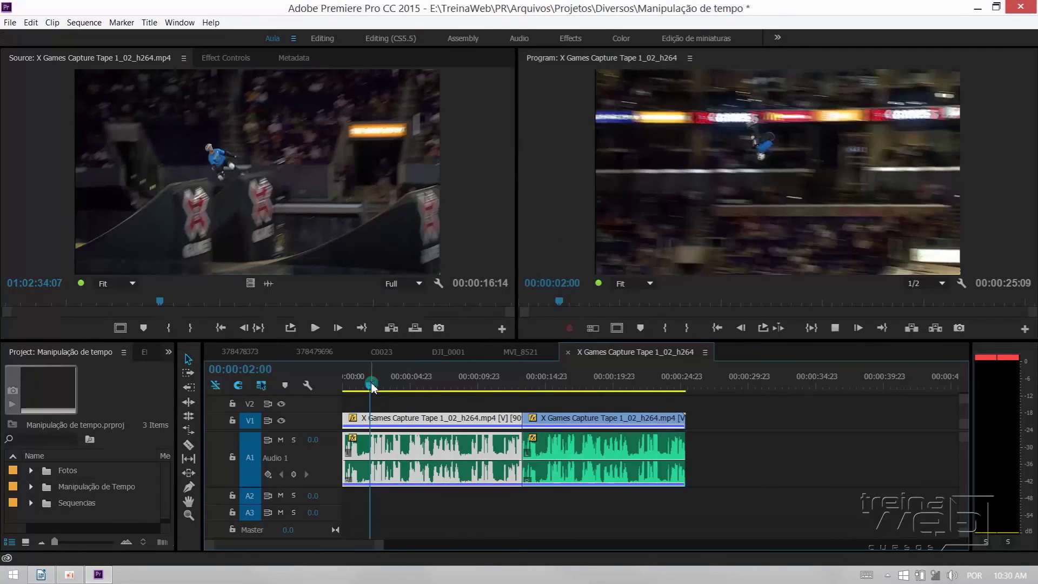
{"action": "key", "text": "space"}
{"action": "left_click", "coordinate": [428, 407]}
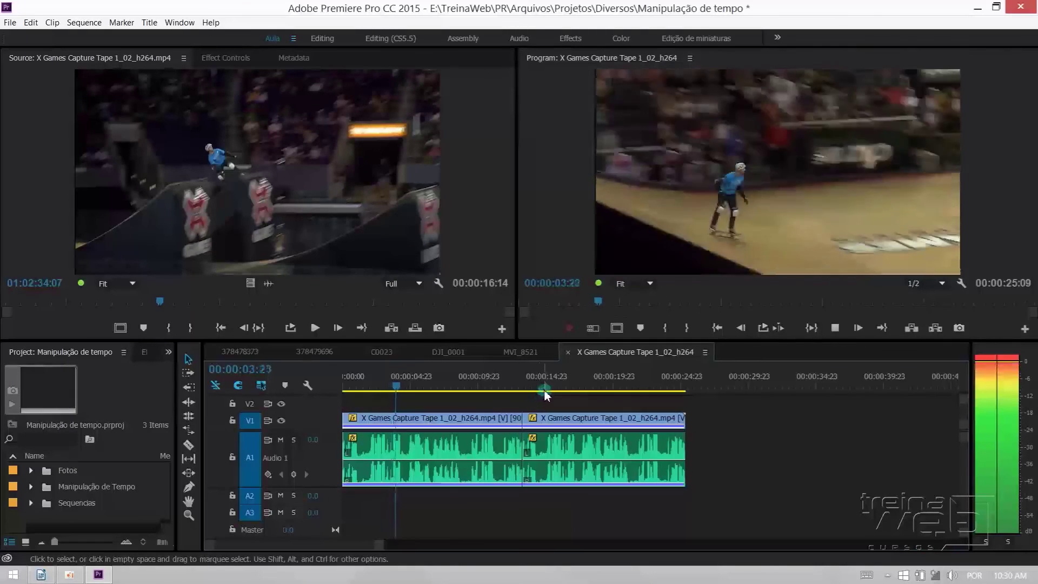
{"action": "key", "text": "space"}
{"action": "left_click", "coordinate": [550, 385]}
{"action": "key", "text": "space"}
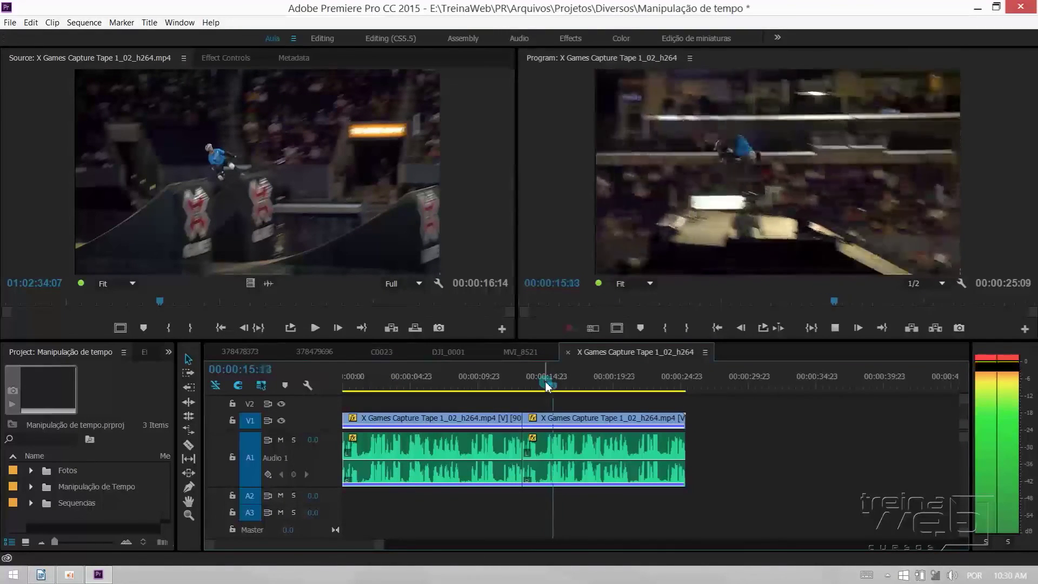
{"action": "left_click", "coordinate": [413, 386]}
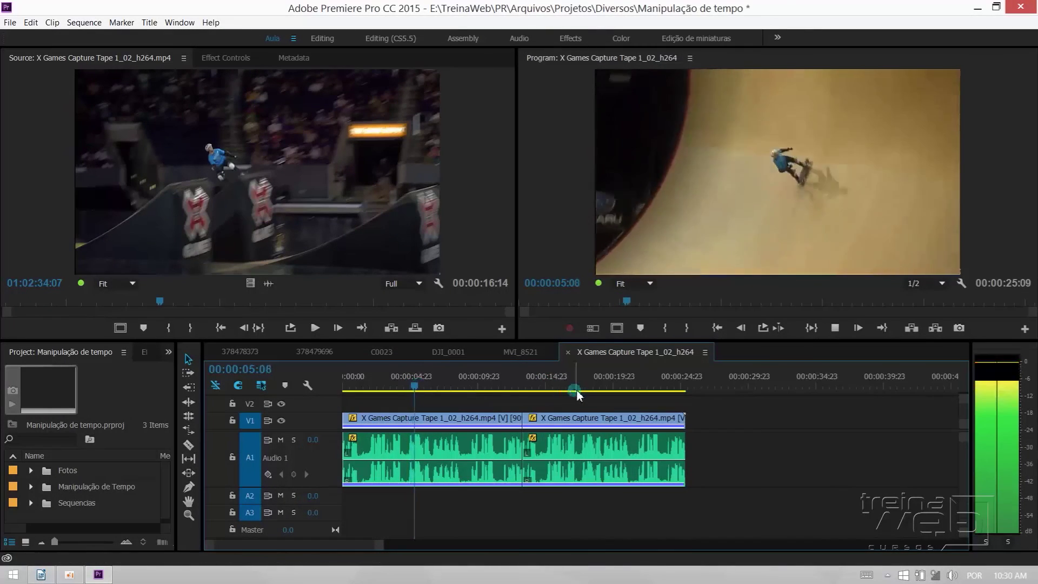
{"action": "key", "text": "space"}
{"action": "left_click", "coordinate": [579, 385]}
{"action": "key", "text": "space"}
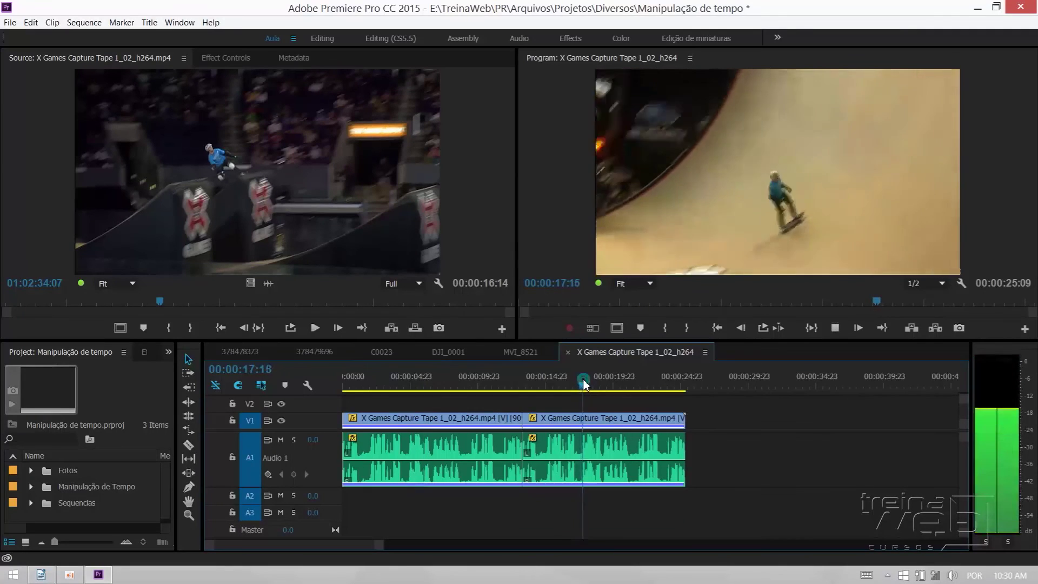
{"action": "key", "text": "space"}
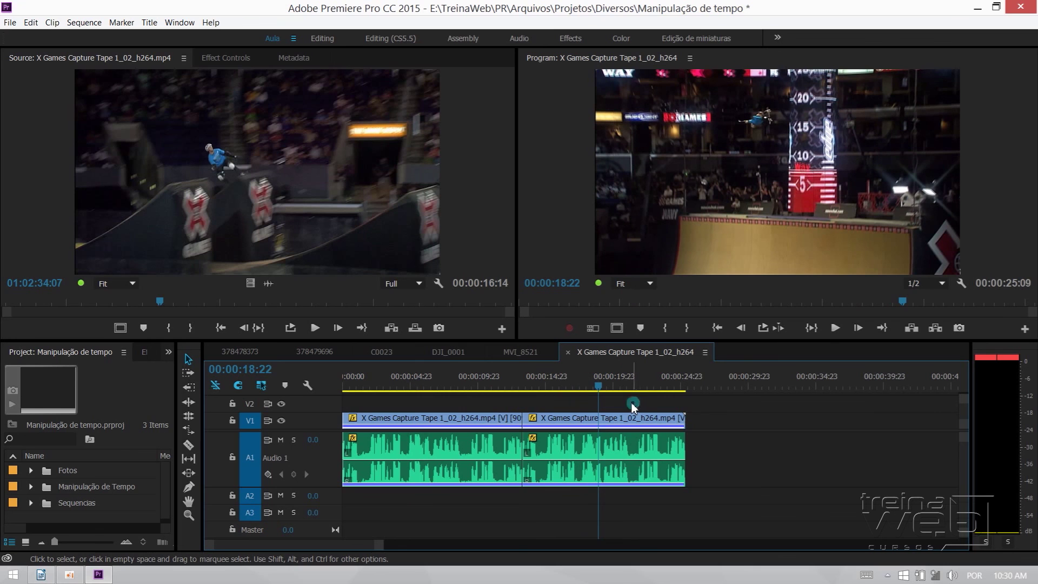
- Set the second skate clip's speed to 300% in Speed/Duration
{"action": "left_click", "coordinate": [588, 460]}
{"action": "right_click", "coordinate": [588, 460]}
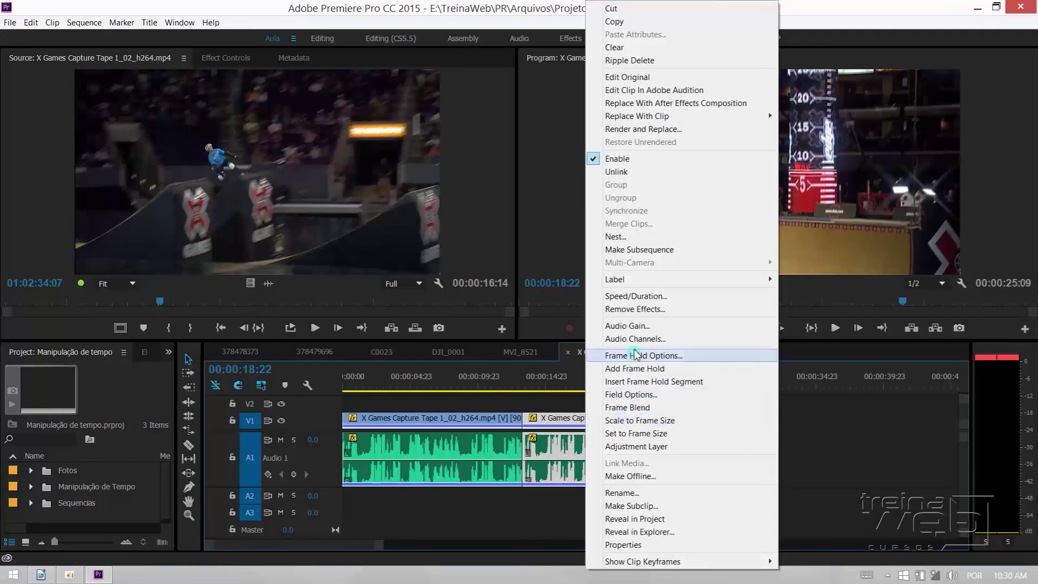
{"action": "left_click", "coordinate": [638, 296]}
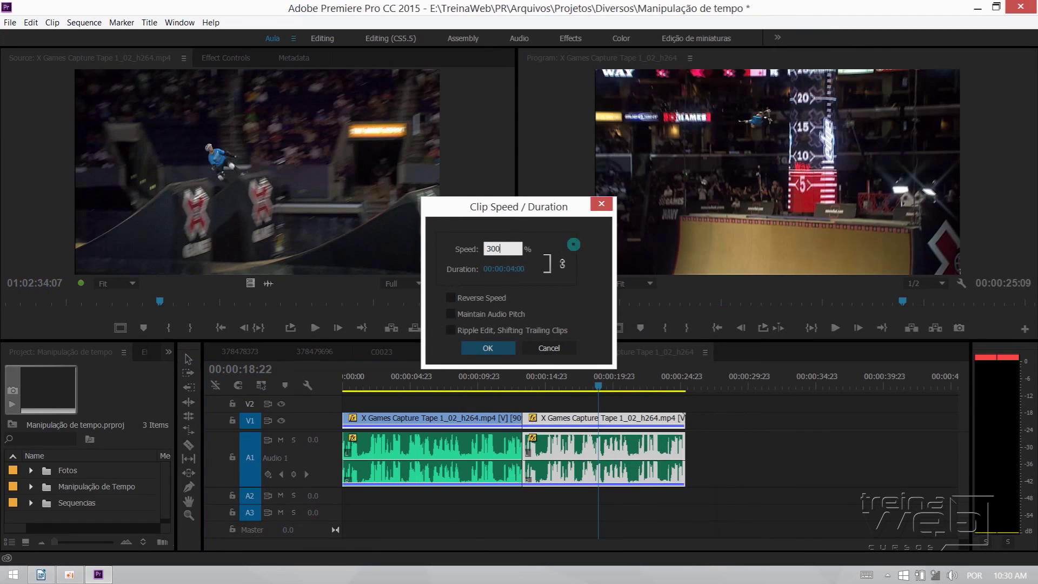
{"action": "left_click", "coordinate": [488, 348]}
- Play the sped-up second clip from about 00:00:14:22, then return the playhead to 00:00:04:21
{"action": "left_click", "coordinate": [544, 384]}
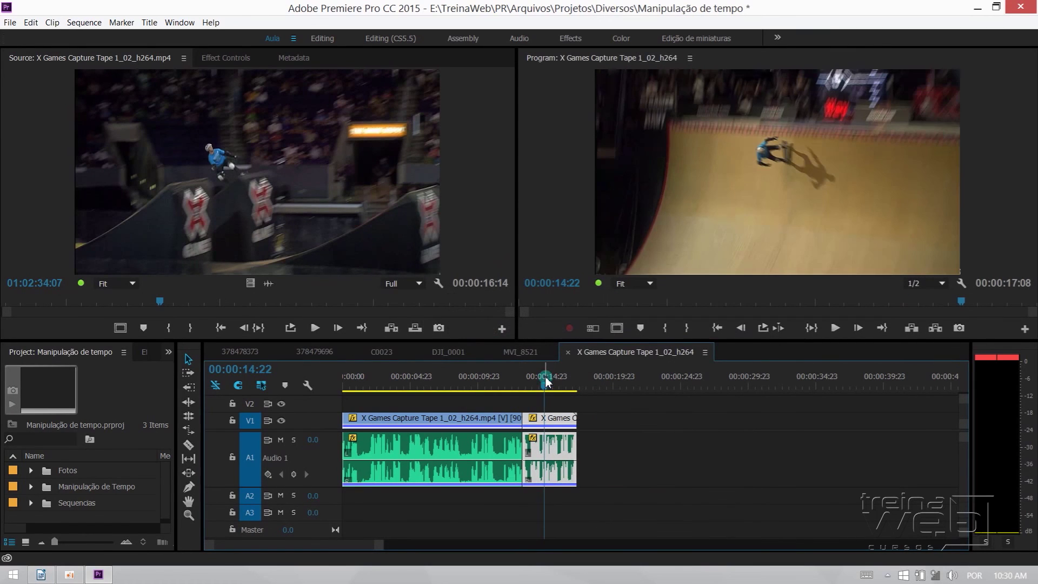
{"action": "key", "text": "space"}
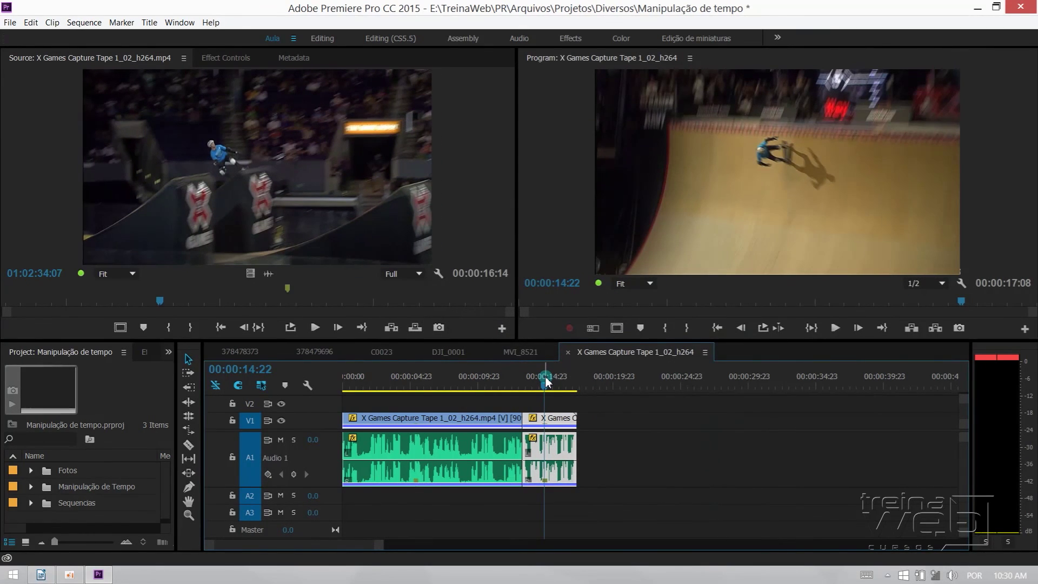
{"action": "key", "text": "space"}
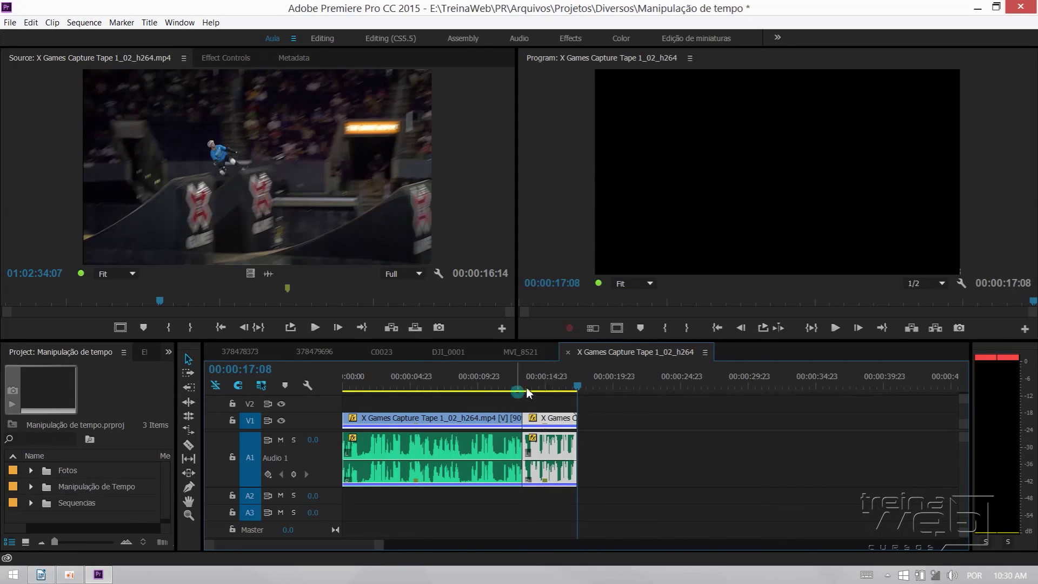
{"action": "left_click_drag", "start_coordinate": [528, 390], "coordinate": [409, 390]}
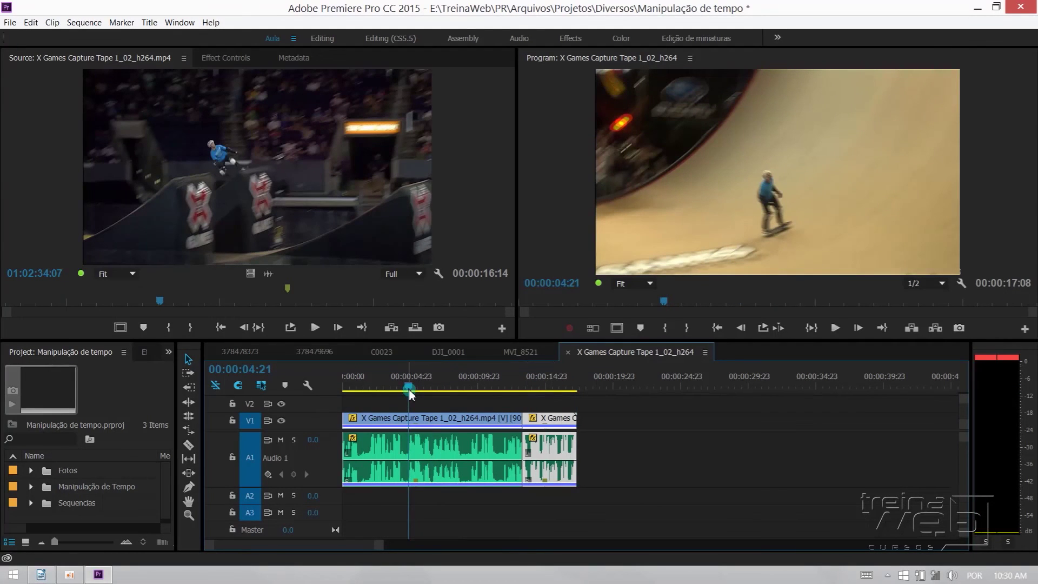